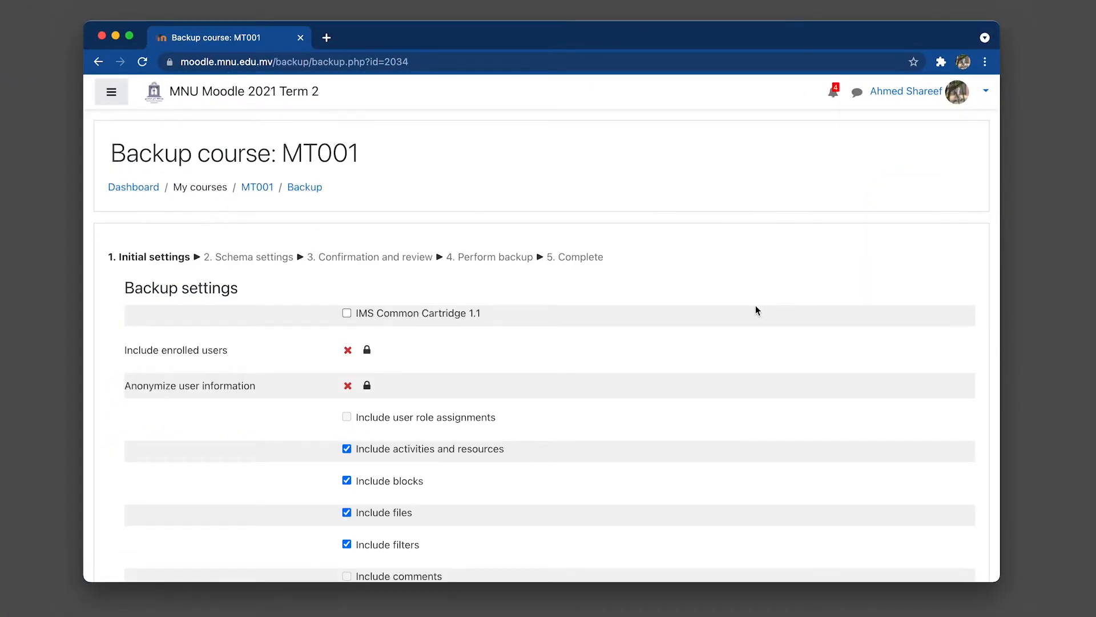
# Review the initial backup settings for course MT001, keep the defaults, and continue to the schema settings
pyautogui.scroll(-3, 756, 307)
pyautogui.scroll(-1, 755, 310)
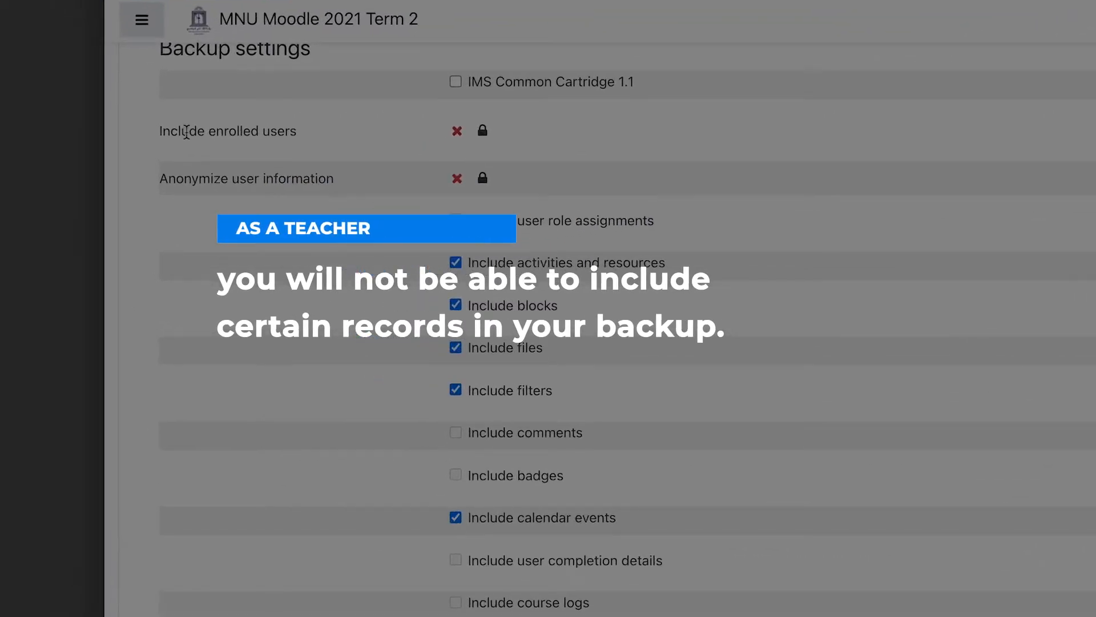
pyautogui.moveTo(188, 132); pyautogui.dragTo(512, 180)
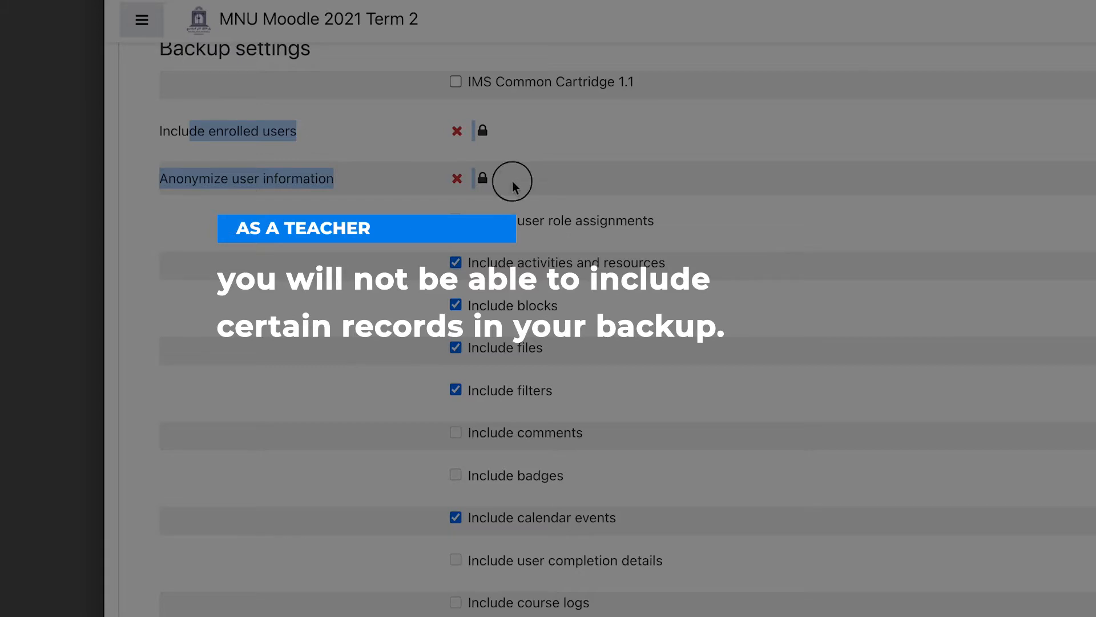
pyautogui.click(512, 180)
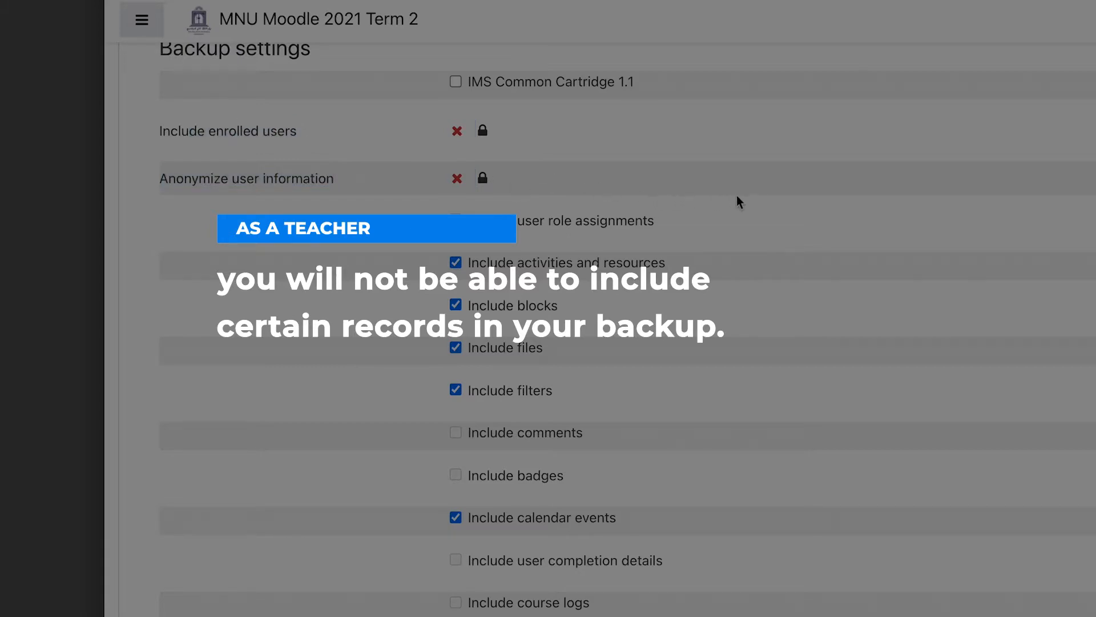
pyautogui.scroll(-2, 749, 201)
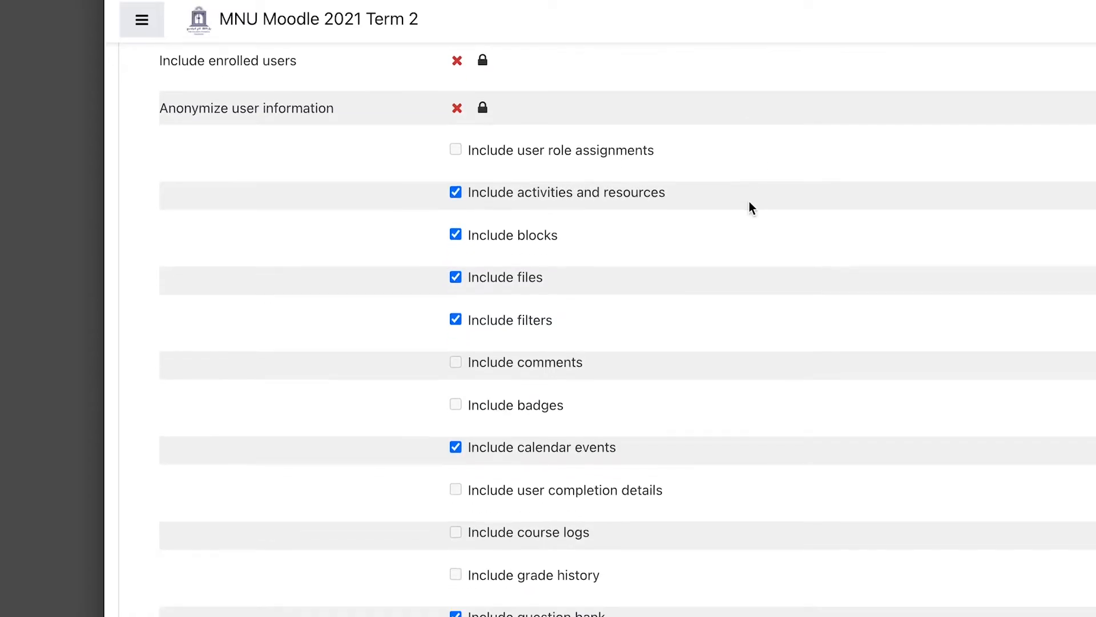
pyautogui.scroll(-1, 750, 206)
pyautogui.scroll(-2, 750, 208)
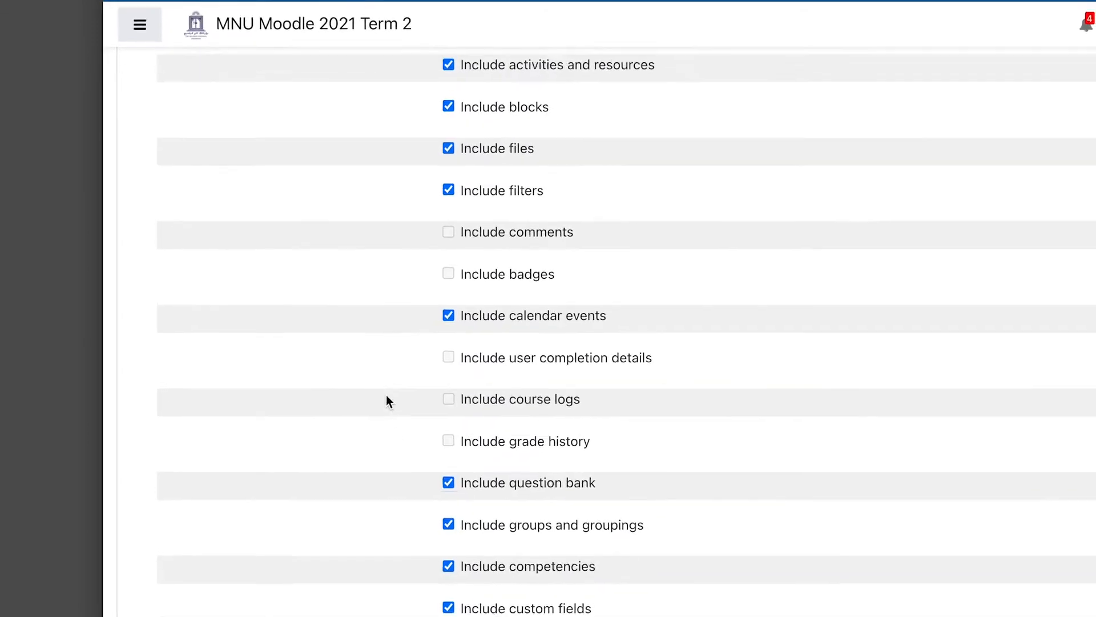
pyautogui.scroll(8, 387, 399)
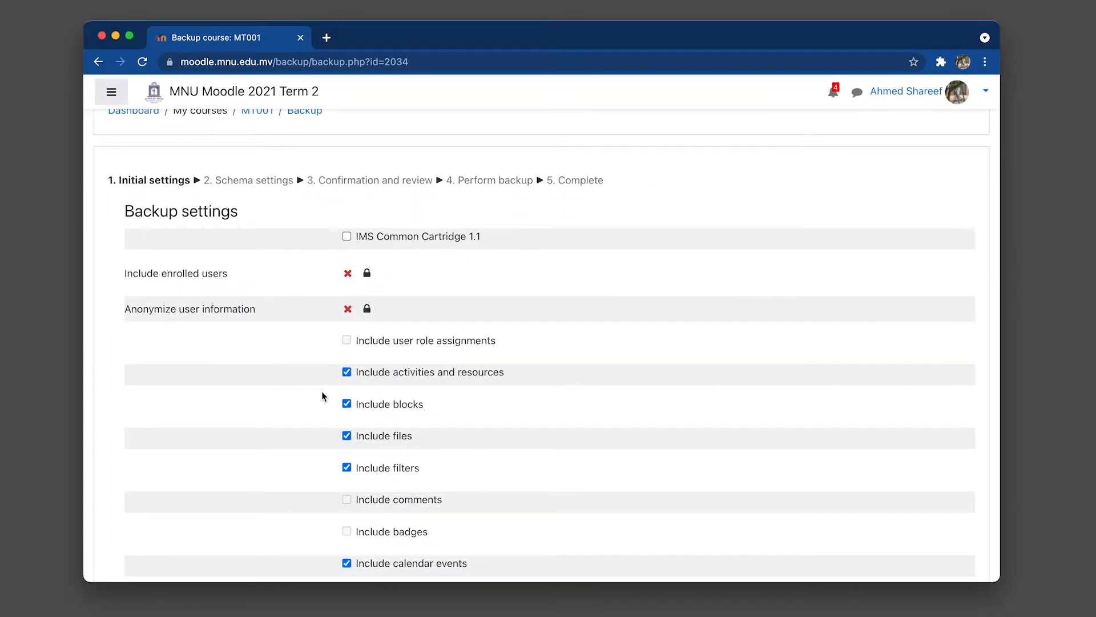
pyautogui.scroll(-1, 322, 397)
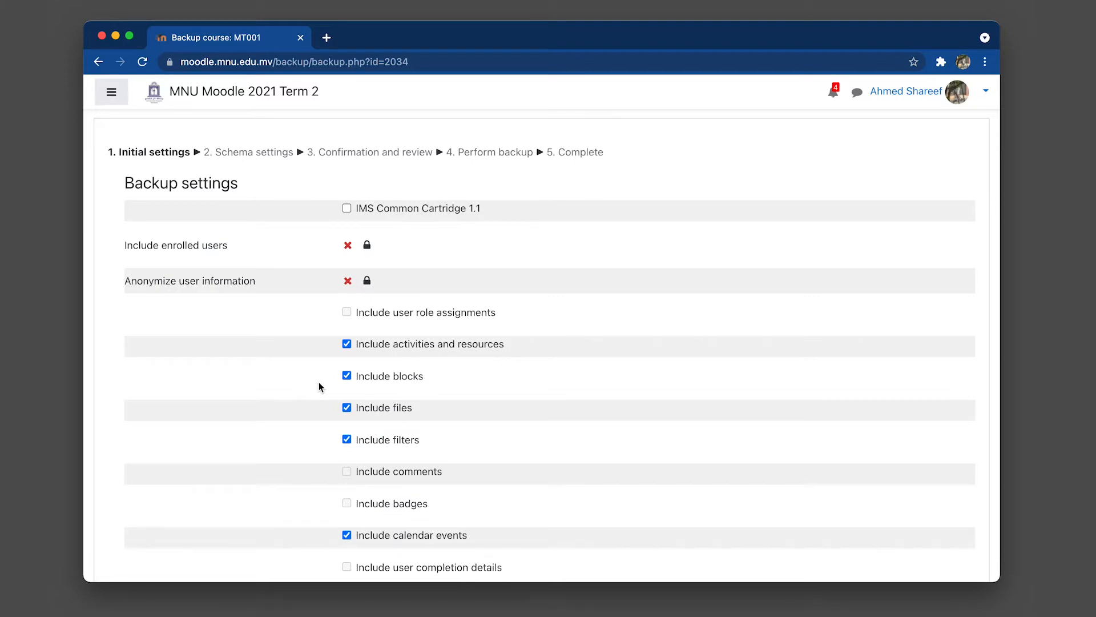
pyautogui.scroll(-7, 364, 430)
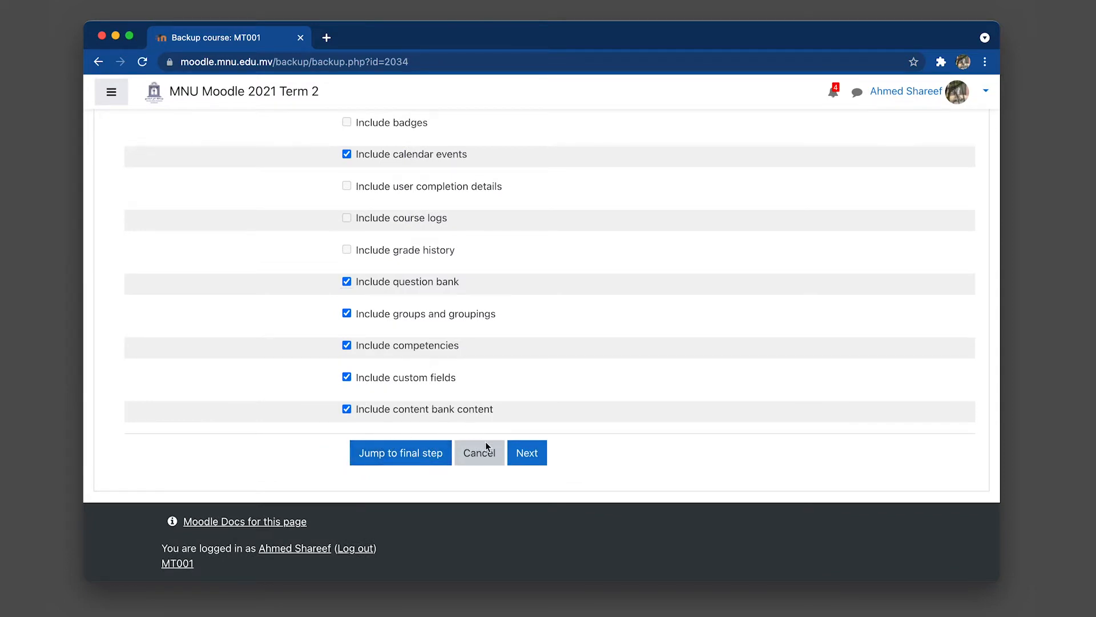
pyautogui.click(529, 458)
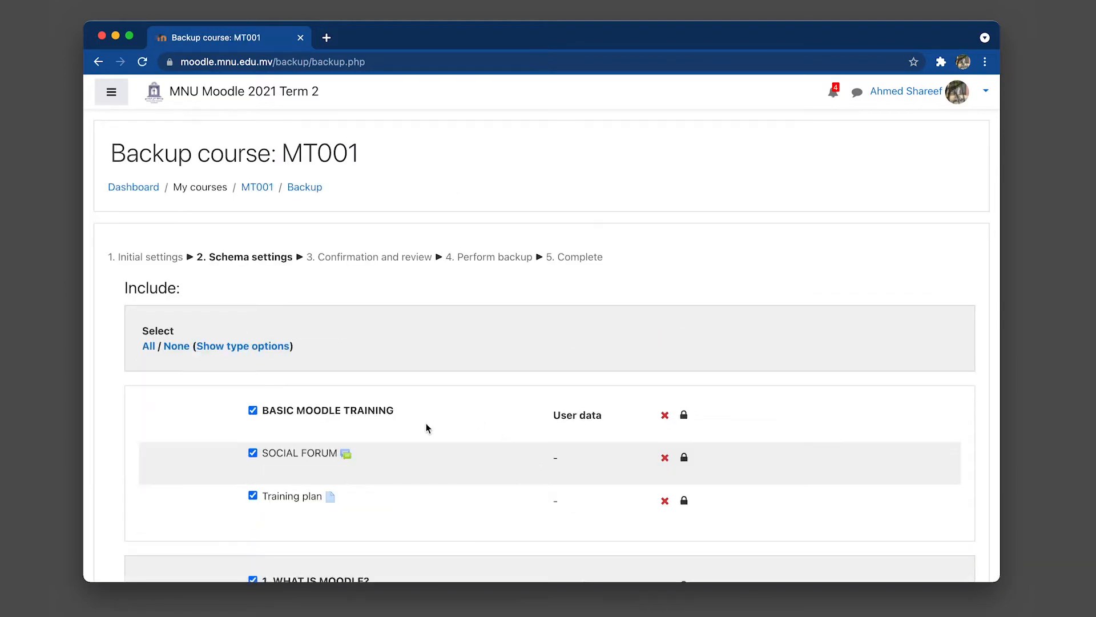
# Keep every course section and activity included in the backup and continue to the confirmation and review stage
pyautogui.scroll(-4, 429, 428)
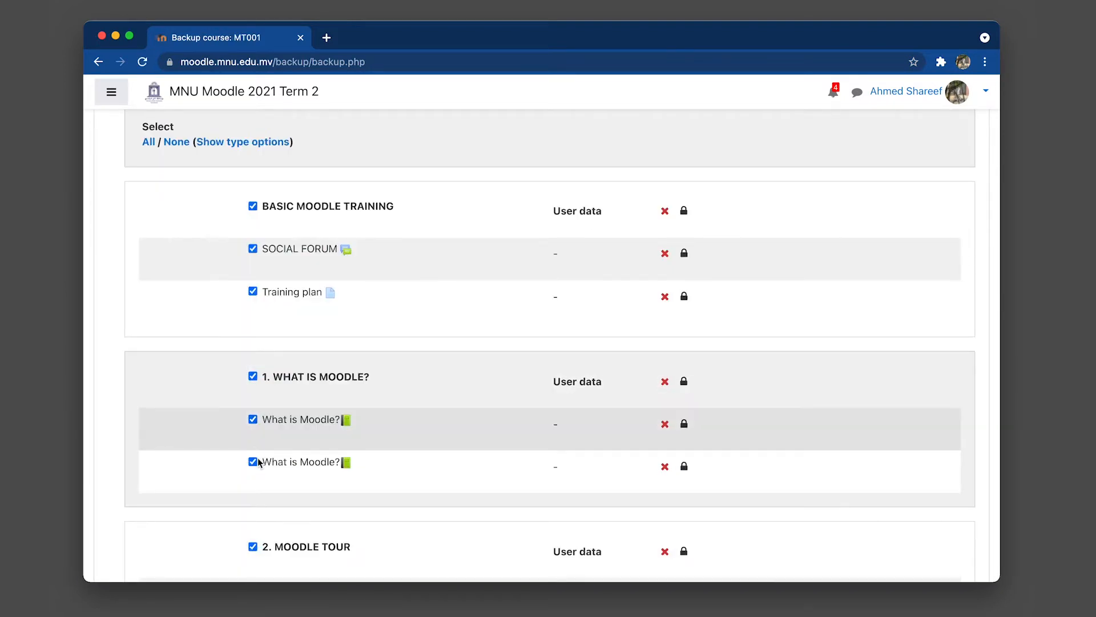
pyautogui.click(256, 463)
pyautogui.click(256, 465)
pyautogui.scroll(-20, 463, 325)
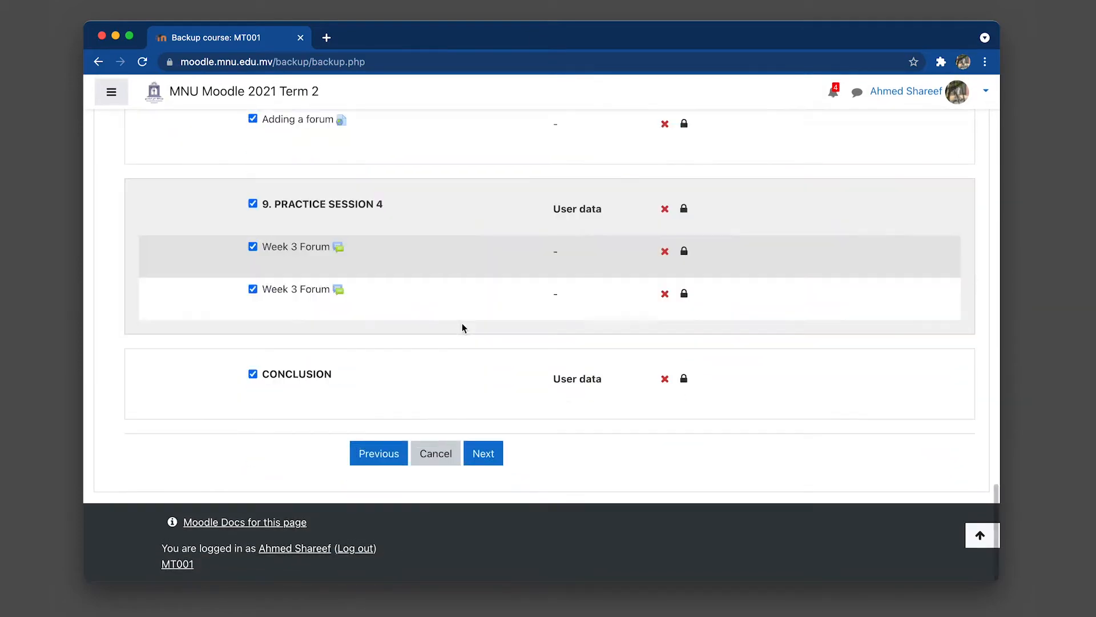
pyautogui.click(499, 456)
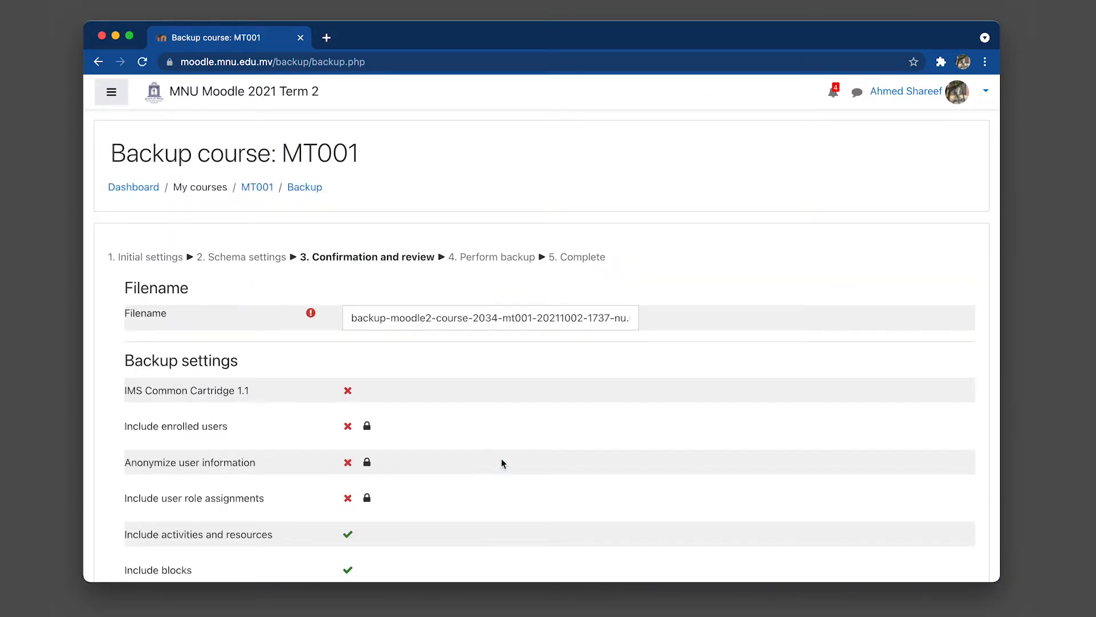
# Set the backup filename to the teacher's surname followed by "-MT001-2021-T2" and try to perform the backup
pyautogui.tripleClick(601, 311)
pyautogui.write('shareef-MT001-2021-T2')
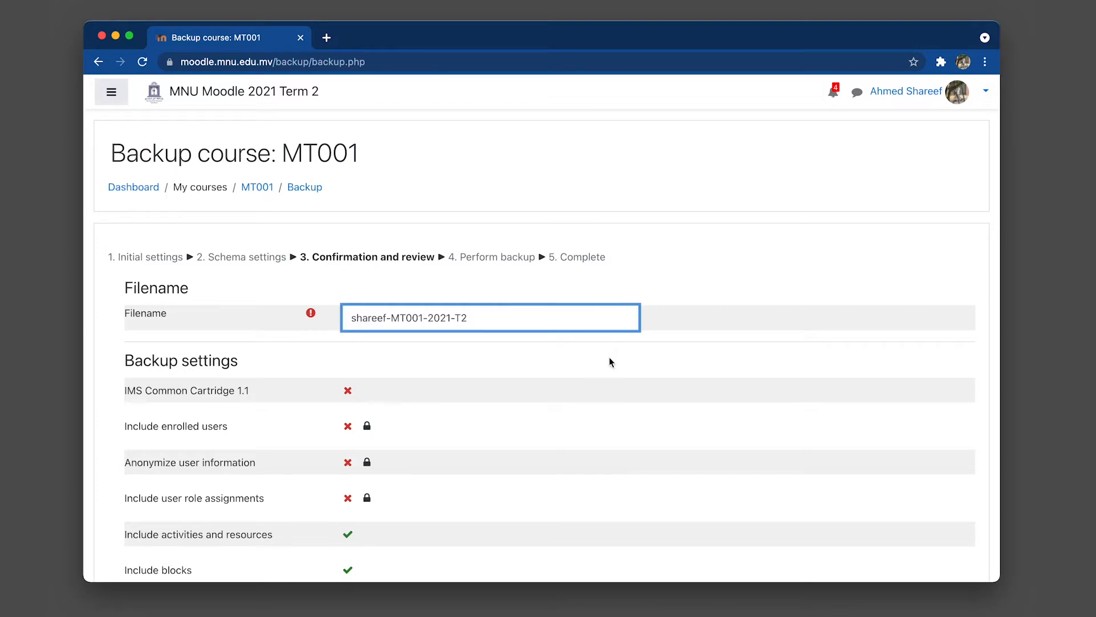
pyautogui.scroll(-15, 588, 379)
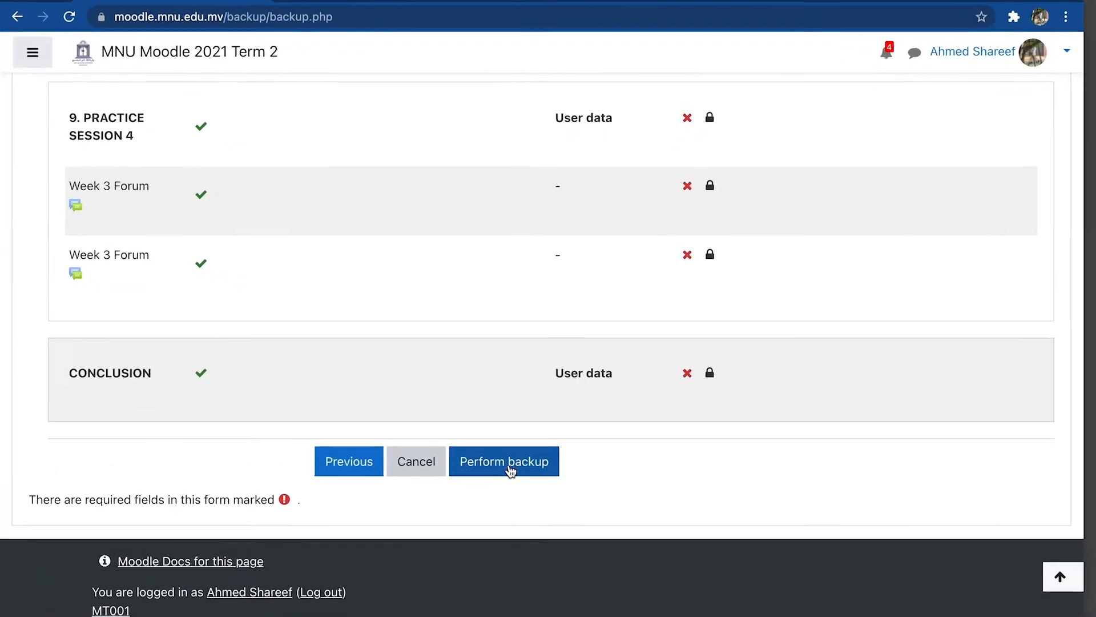
pyautogui.click(508, 482)
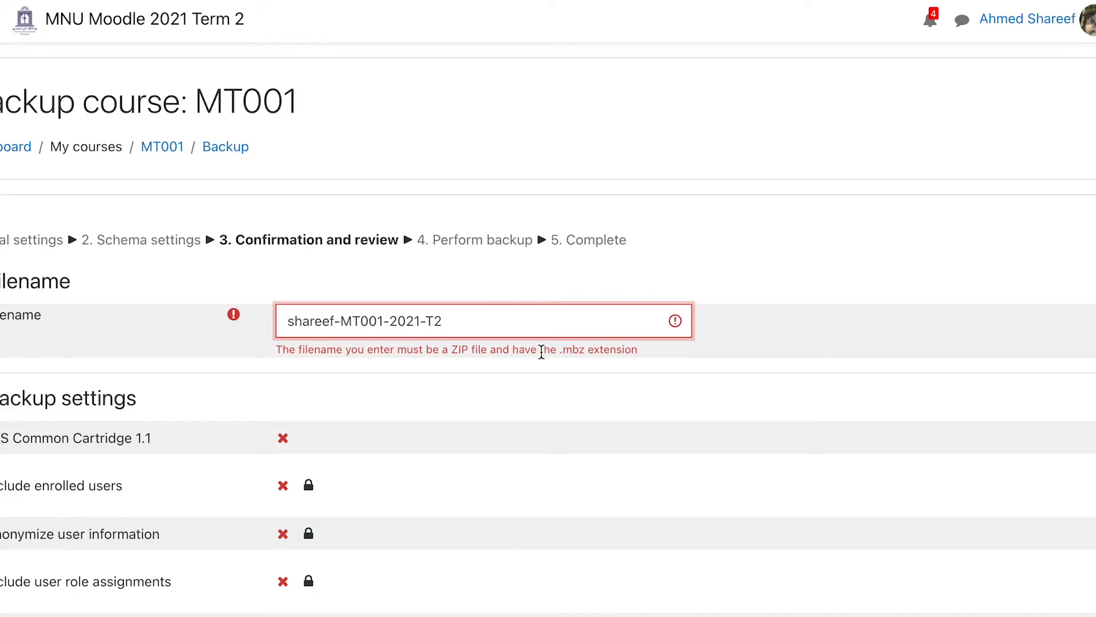
# Add the .mbz extension to the backup filename and perform the backup
pyautogui.write('.mbx')
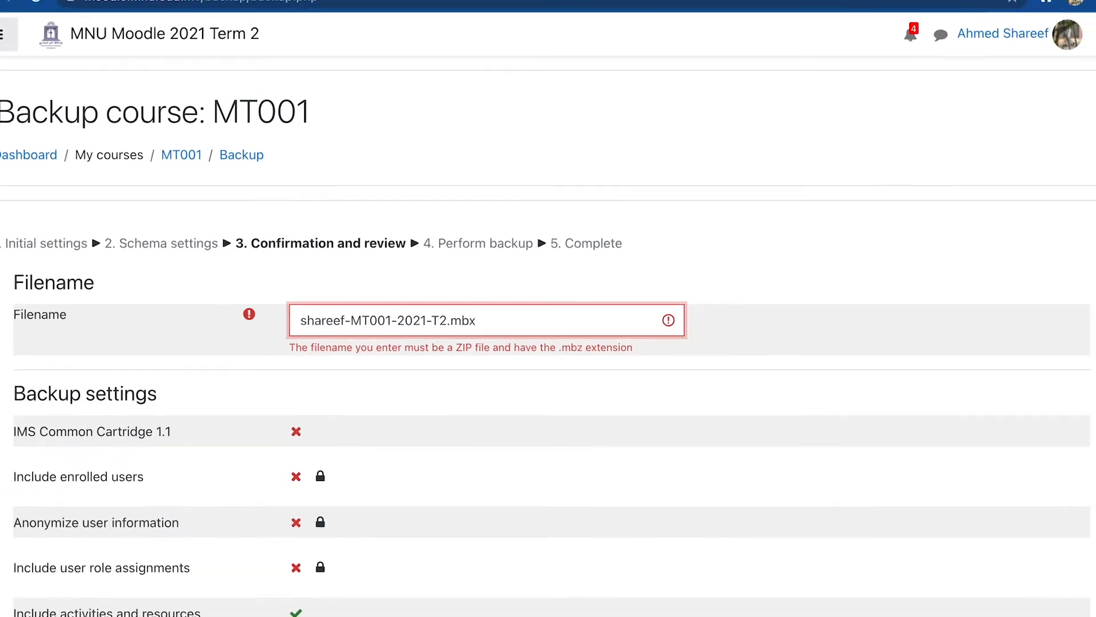
pyautogui.press('BackSpace')
pyautogui.write('z')
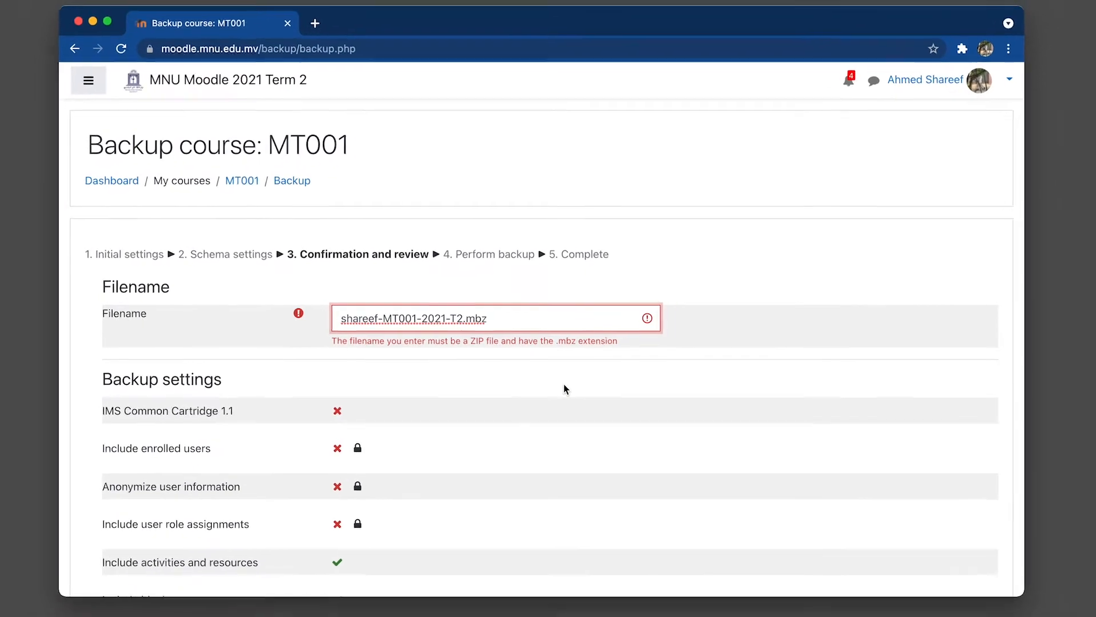
pyautogui.scroll(-20, 564, 390)
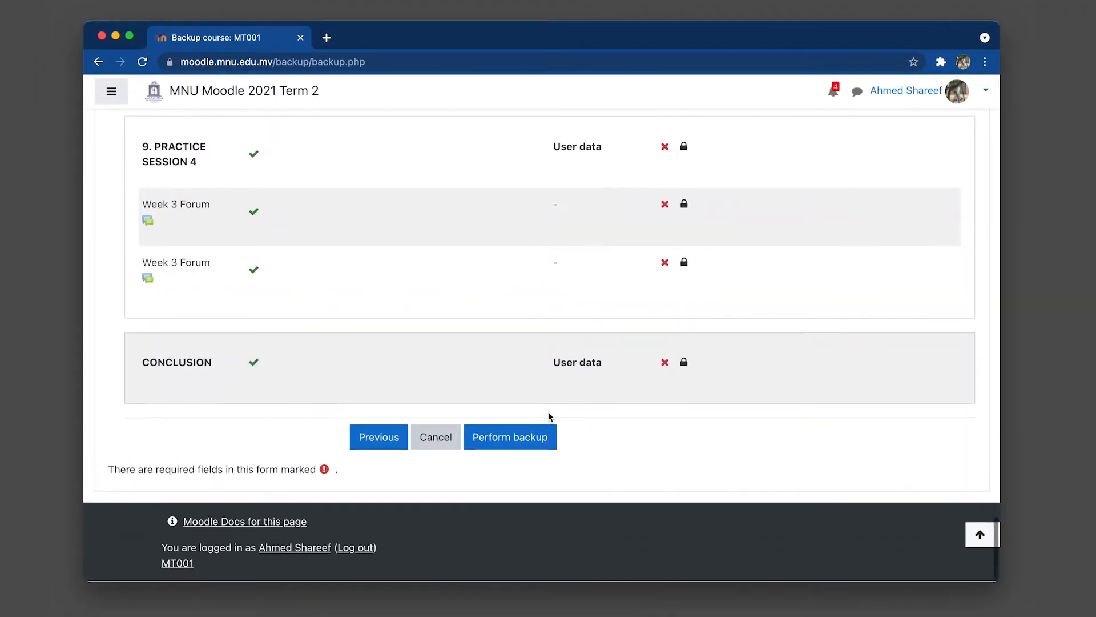
pyautogui.click(519, 437)
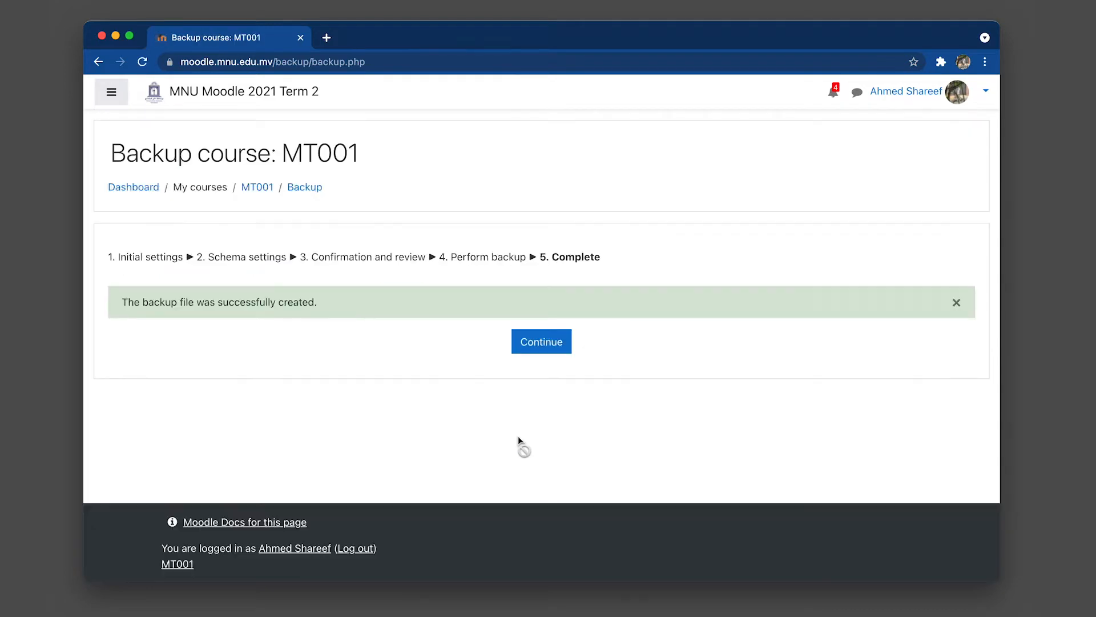
# Continue to the restore page and download the new MT001-2021-T2 backup from the user private backup area
pyautogui.click(539, 349)
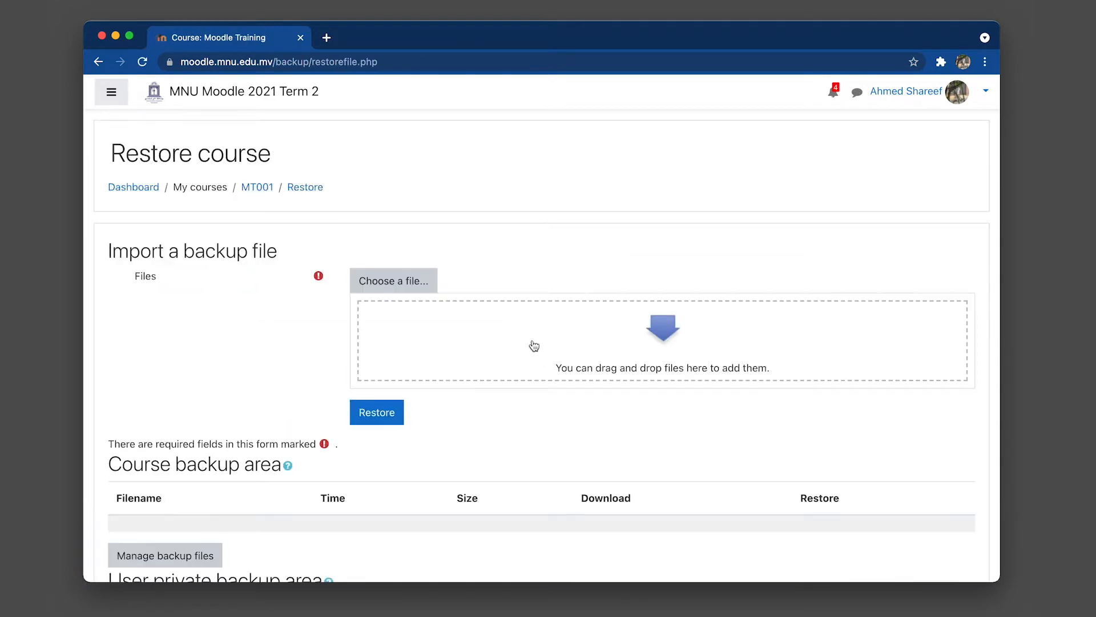
pyautogui.scroll(-5, 525, 378)
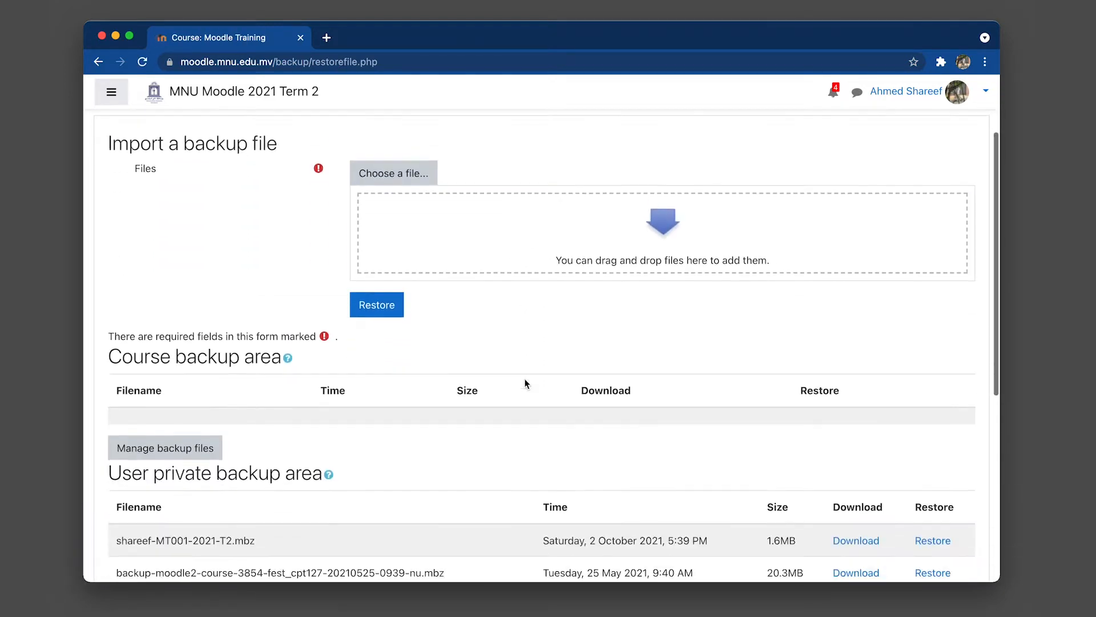
pyautogui.scroll(-2, 526, 383)
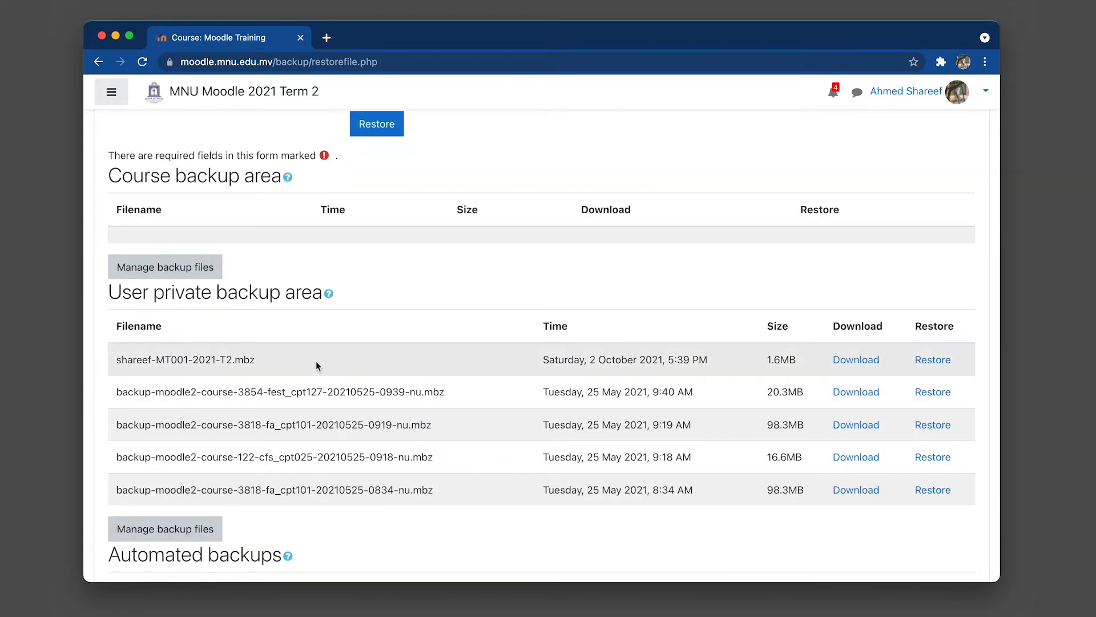
pyautogui.moveTo(115, 361); pyautogui.dragTo(264, 363)
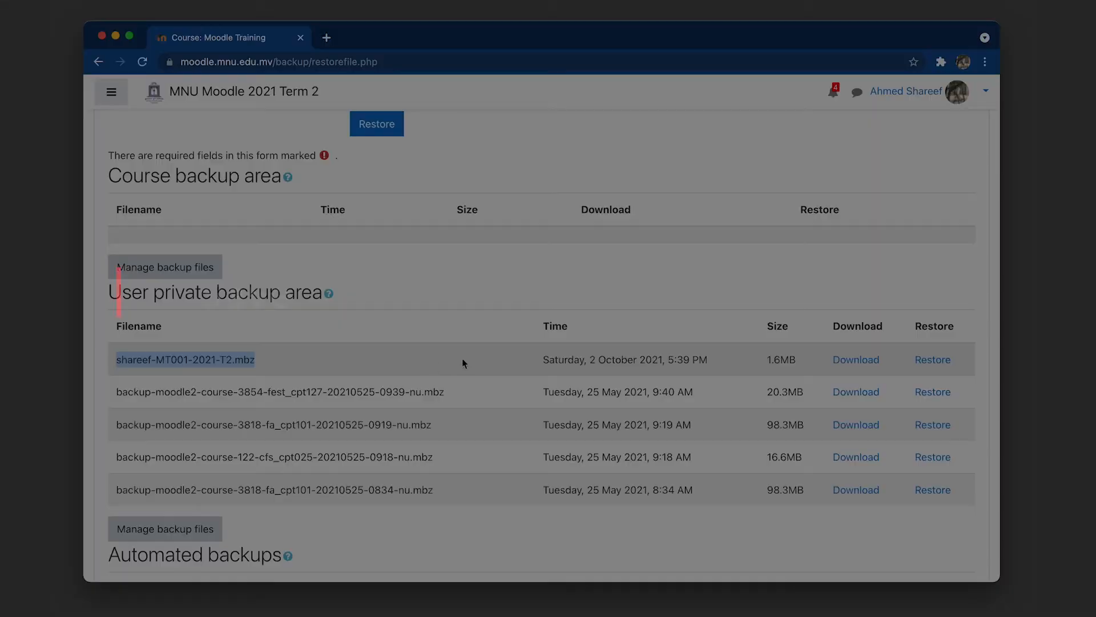
pyautogui.click(750, 360)
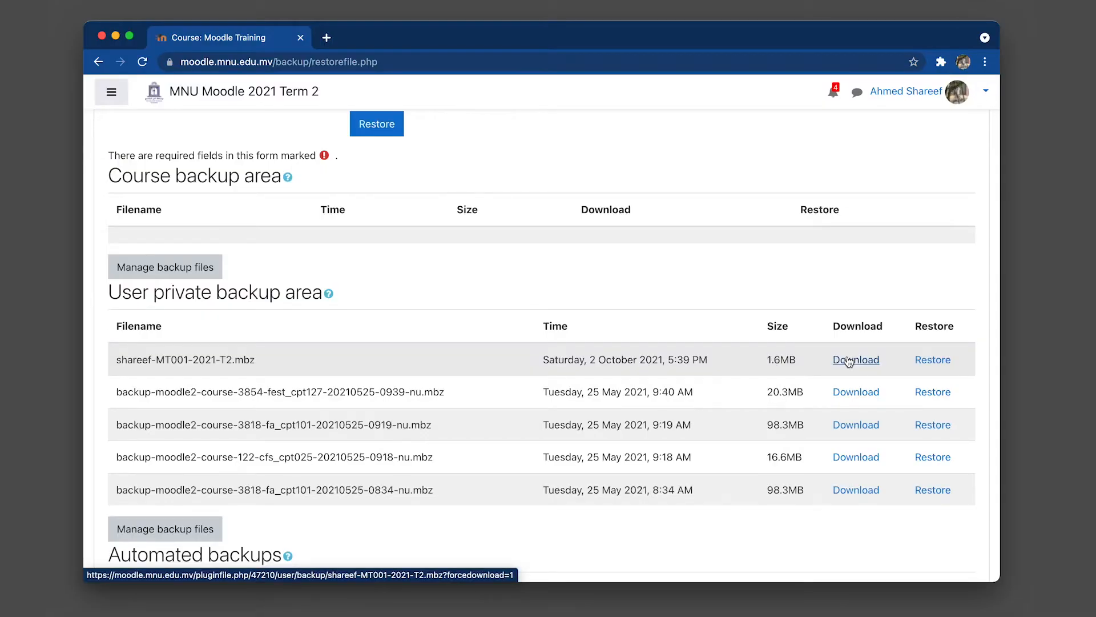
pyautogui.click(849, 361)
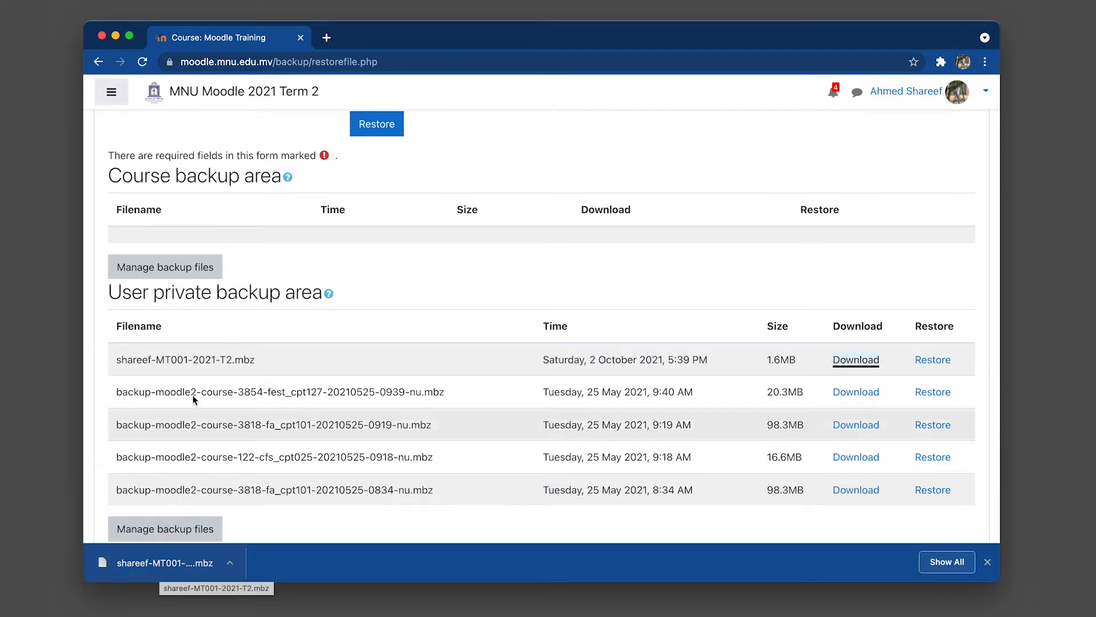
# Open Google Drive in a new browser tab
pyautogui.click(331, 36)
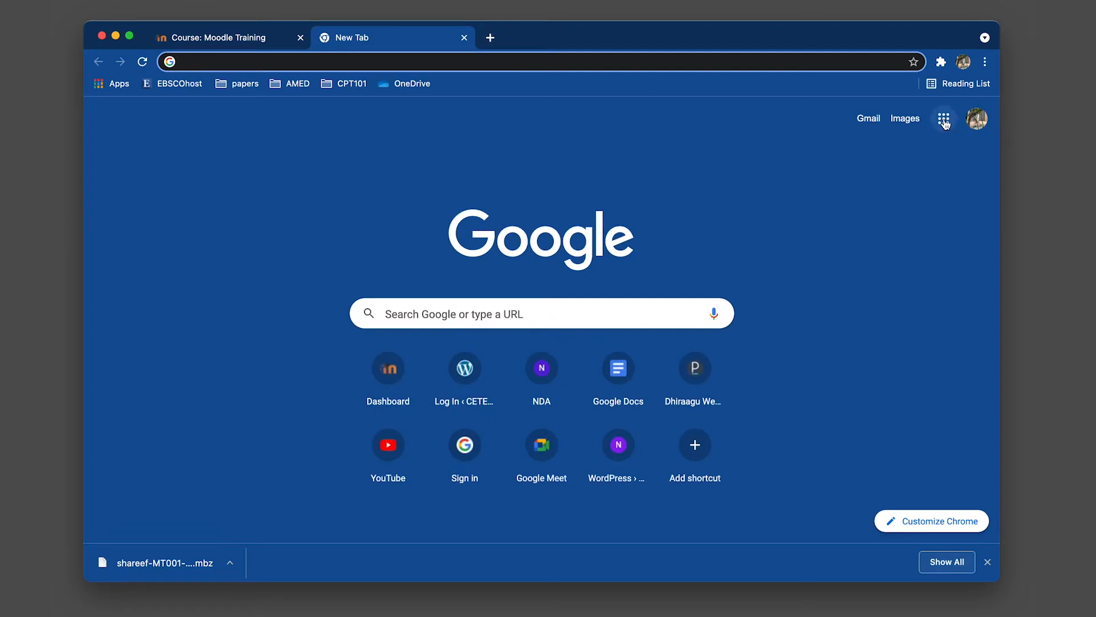
pyautogui.click(945, 121)
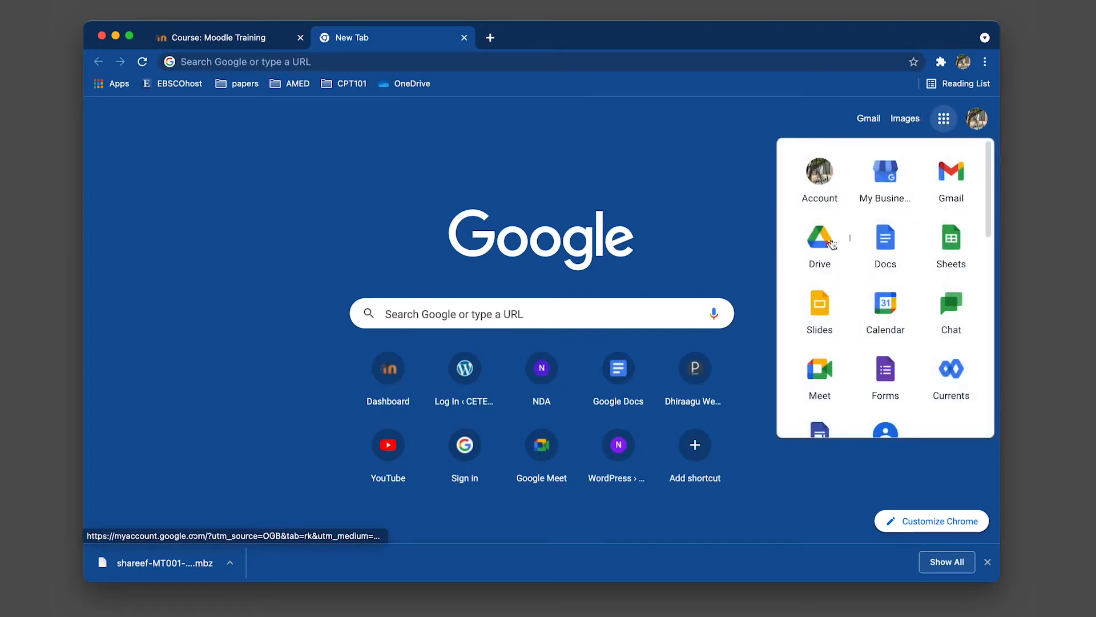
pyautogui.click(833, 242)
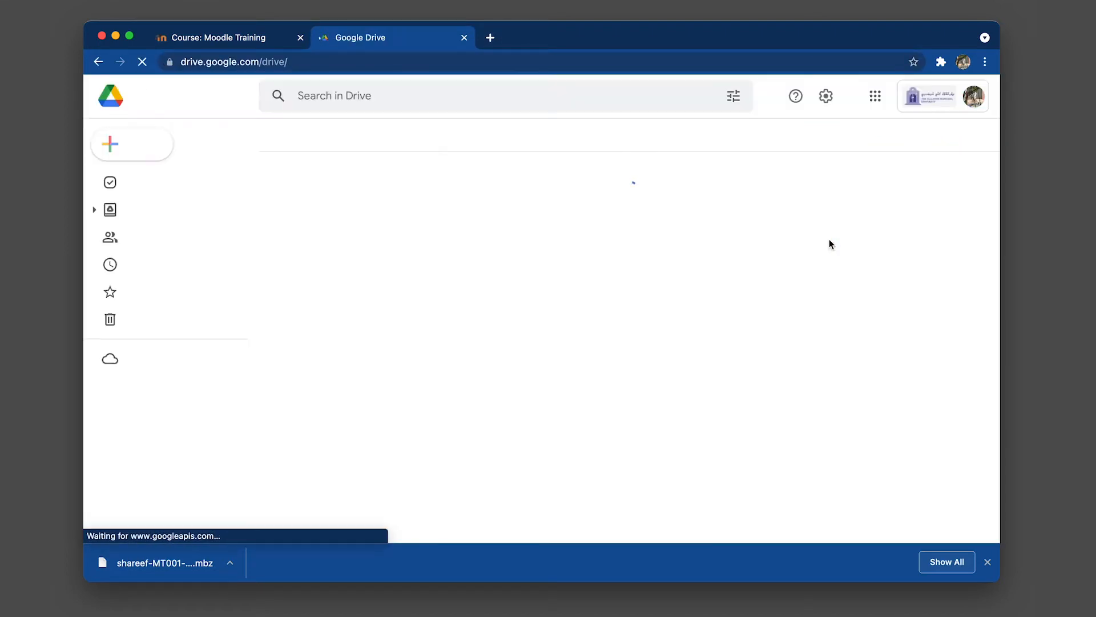
# Create a new Drive folder named "Moodle Backups"
pyautogui.click(136, 144)
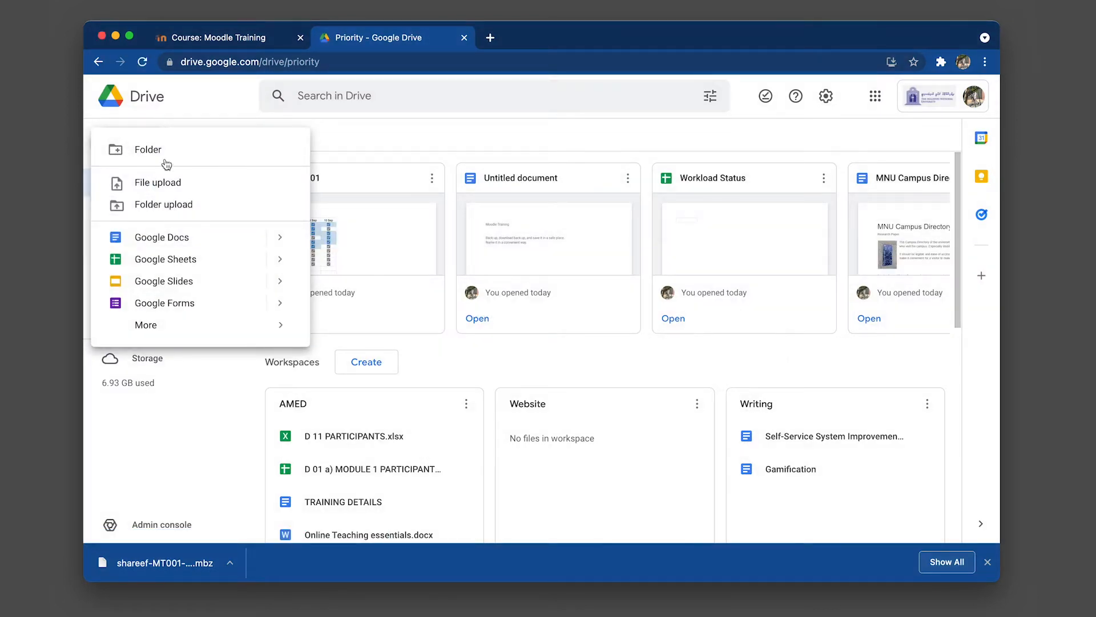
pyautogui.click(163, 153)
pyautogui.write('Moodle Back')
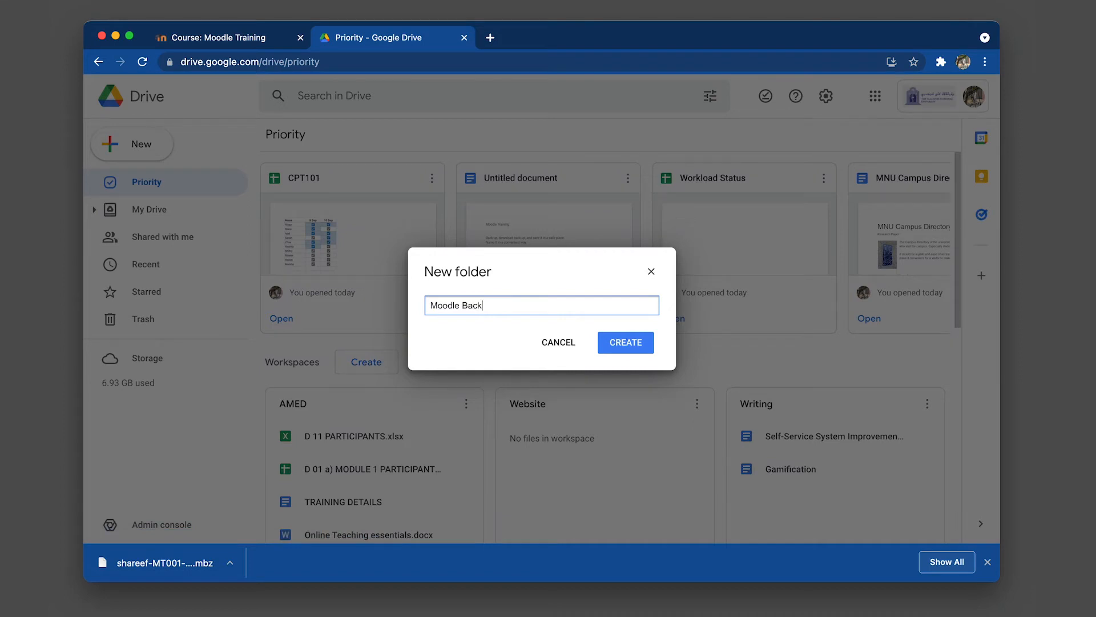
pyautogui.write('ups')
pyautogui.press('Return')
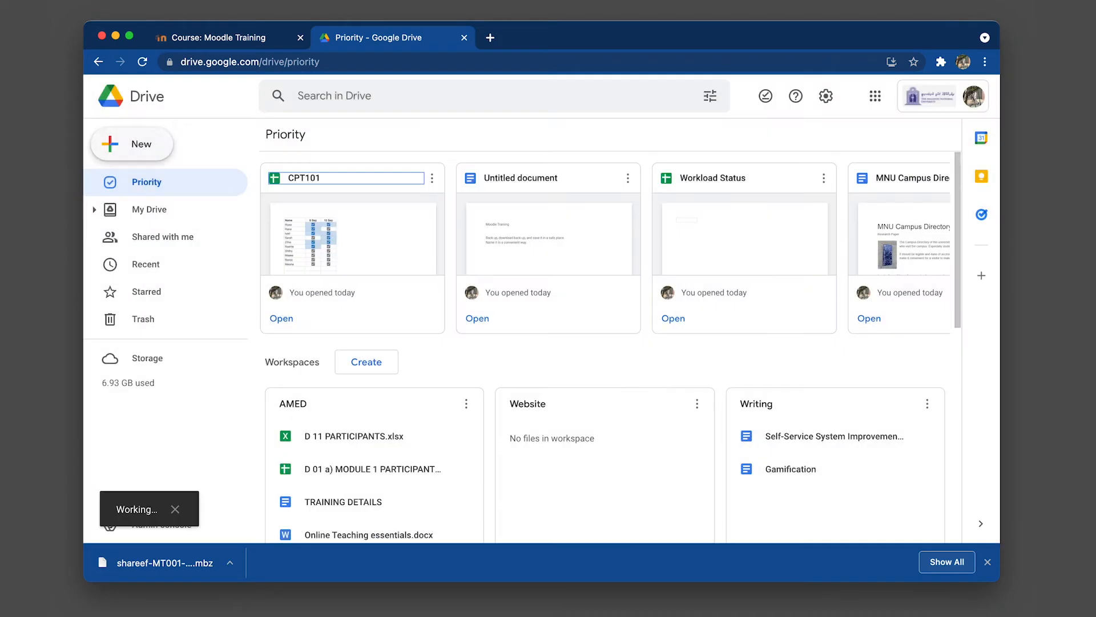
# Open the Moodle Backups folder in My Drive and upload the downloaded MT001-2021-T2 .mbz backup file into it
pyautogui.click(166, 210)
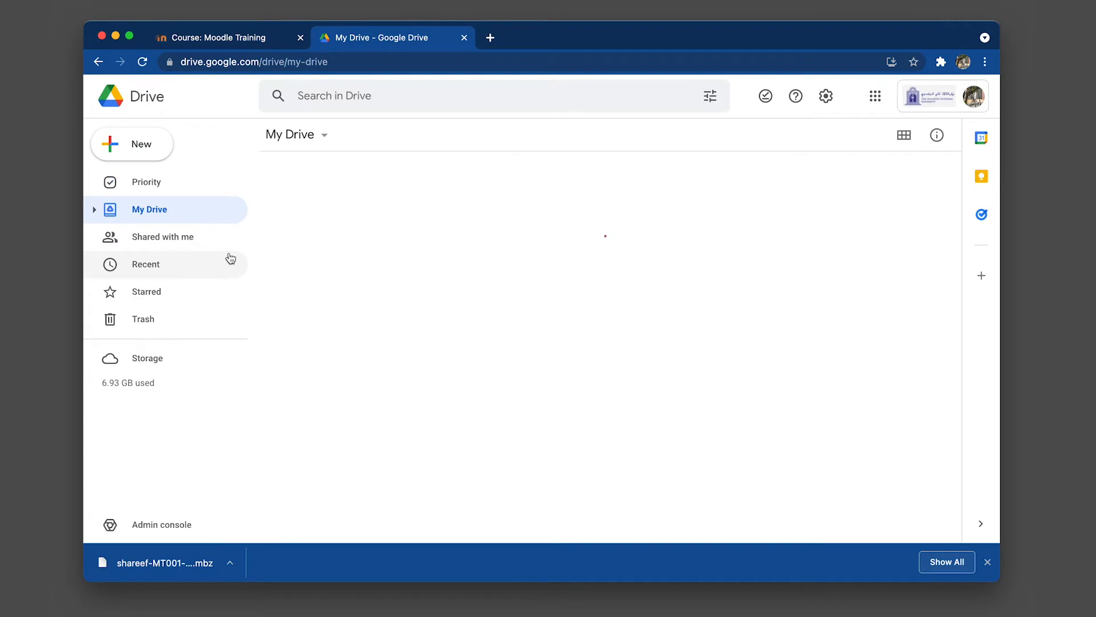
pyautogui.doubleClick(307, 304)
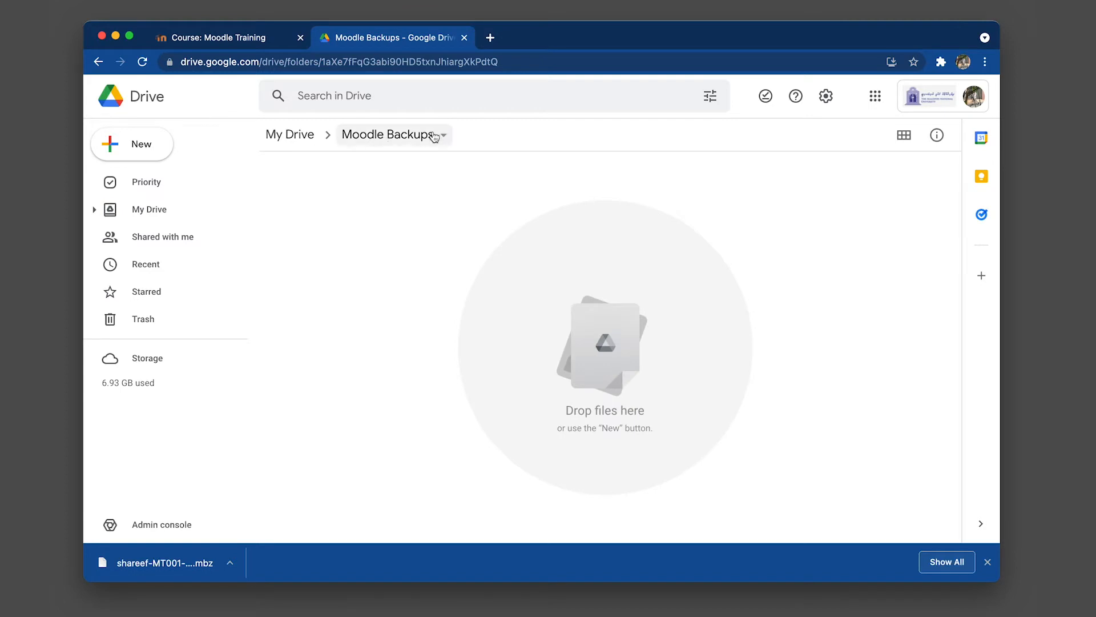
pyautogui.moveTo(138, 565); pyautogui.dragTo(399, 240)
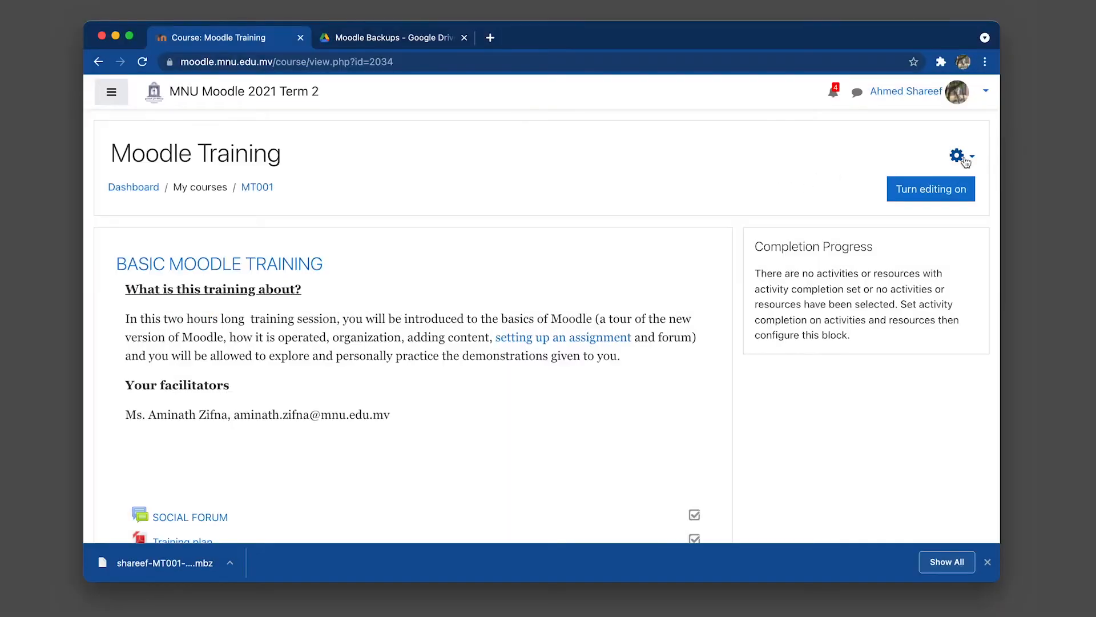
# Open the Restore page of the Moodle Training course and look over the MT001-2021-T2 backup in the user private backup area
pyautogui.click(964, 160)
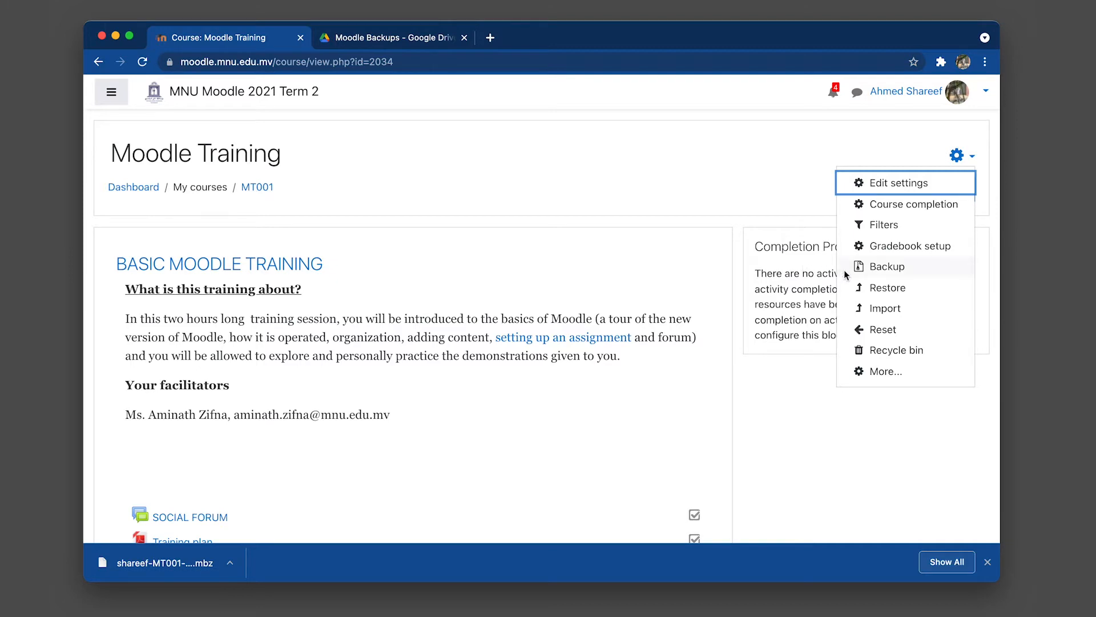
pyautogui.click(887, 288)
pyautogui.scroll(-5, 281, 392)
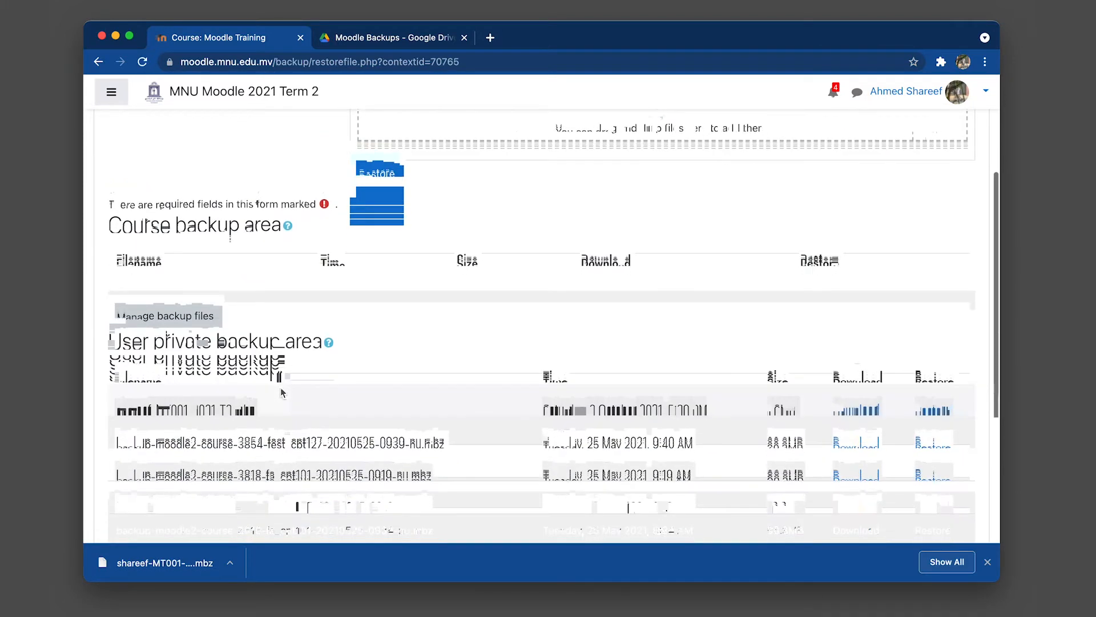
pyautogui.scroll(-1, 281, 393)
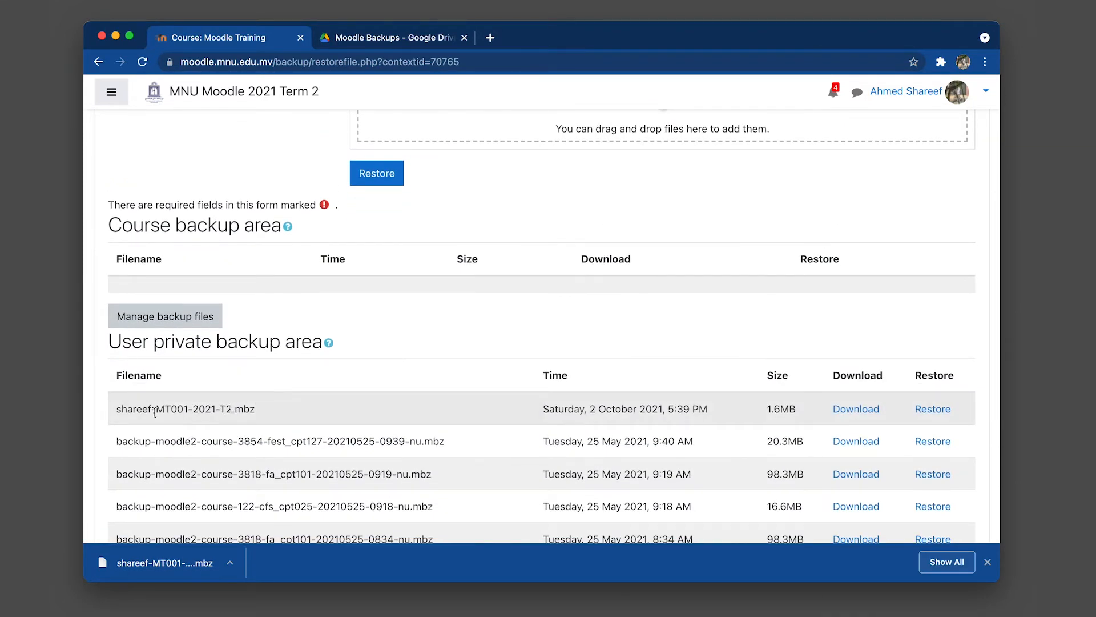
pyautogui.moveTo(158, 410); pyautogui.dragTo(244, 408)
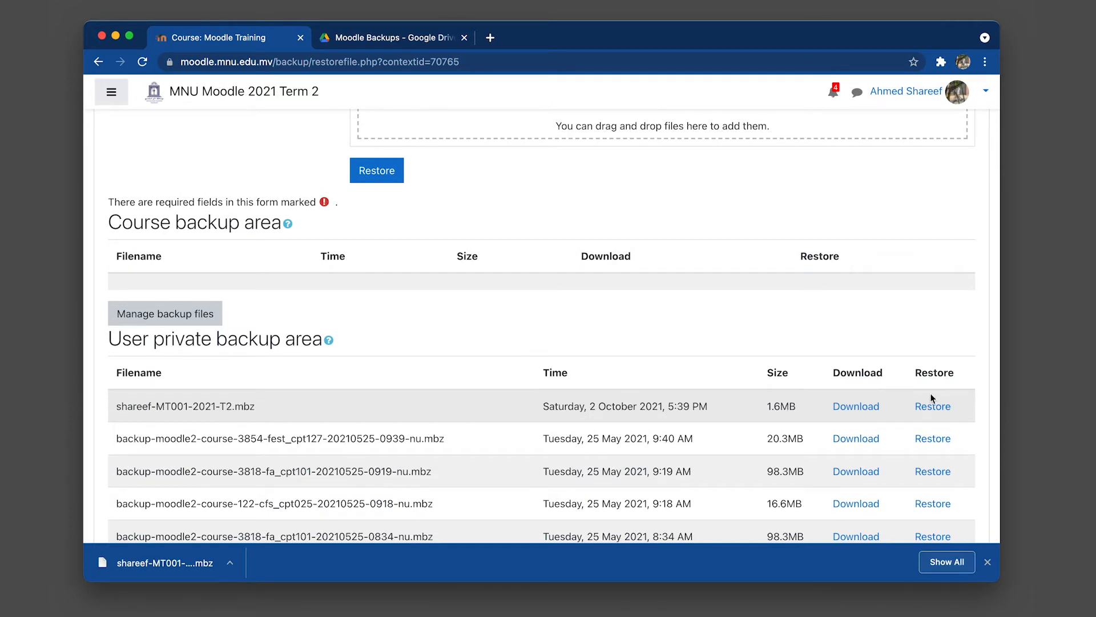
pyautogui.scroll(2, 669, 307)
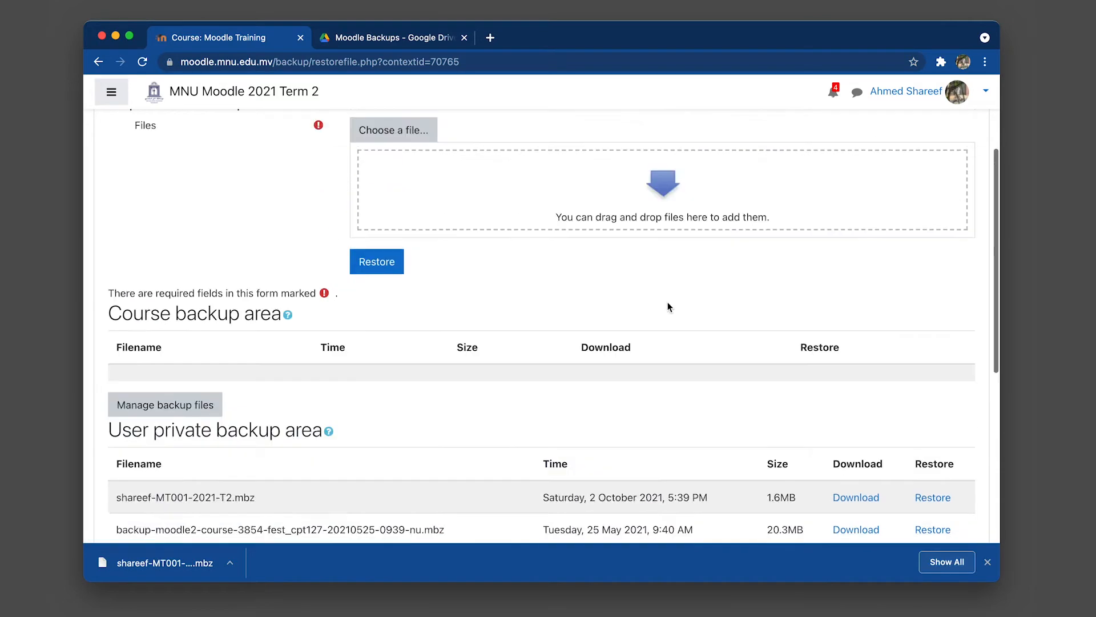
pyautogui.scroll(3, 293, 350)
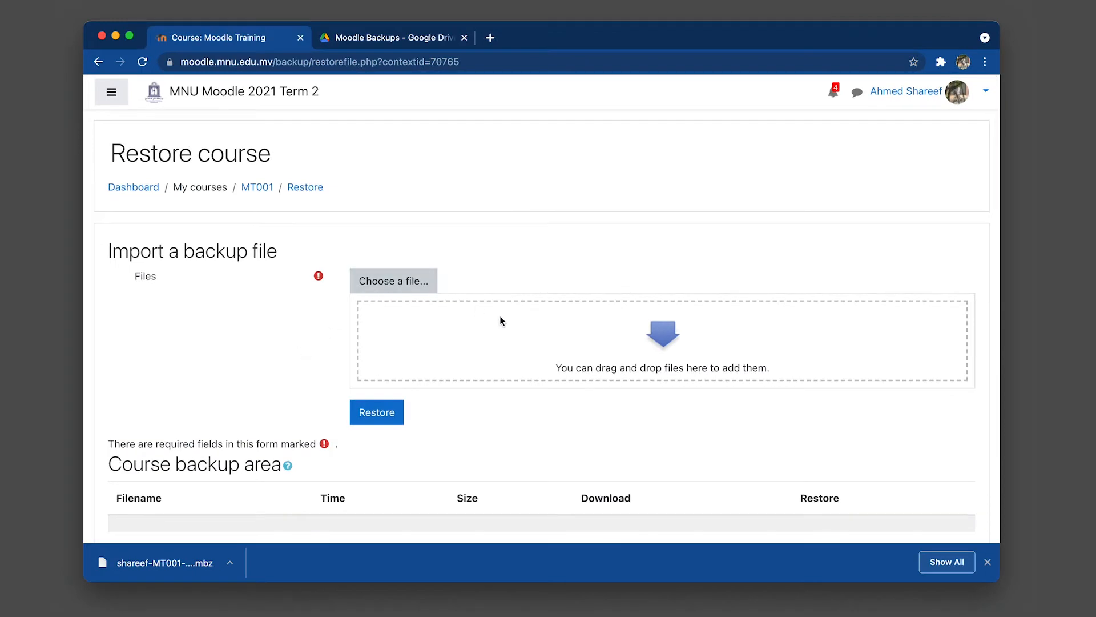
# Upload the MT001-2021-T2 .mbz backup from the computer as the backup file to import, leaving the licence unspecified
pyautogui.click(421, 290)
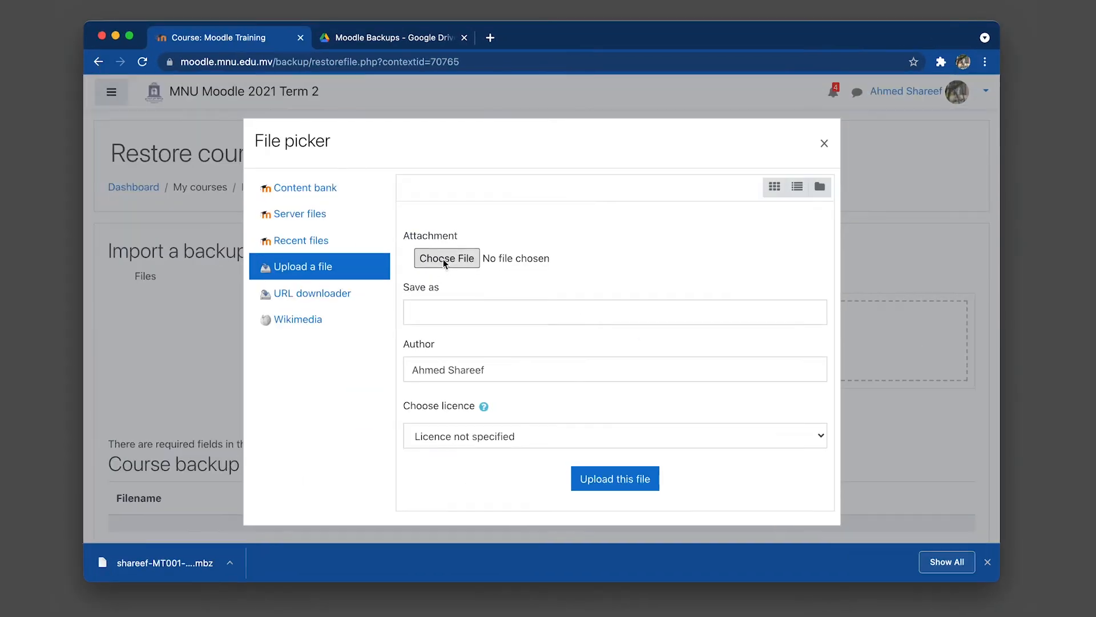
pyautogui.click(445, 260)
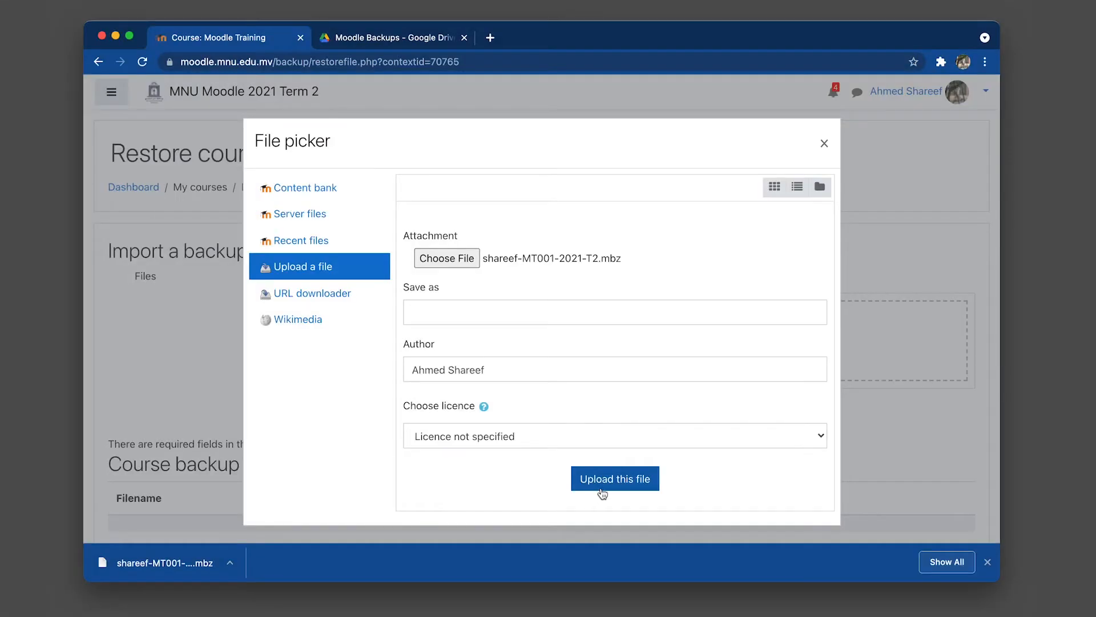
pyautogui.click(613, 486)
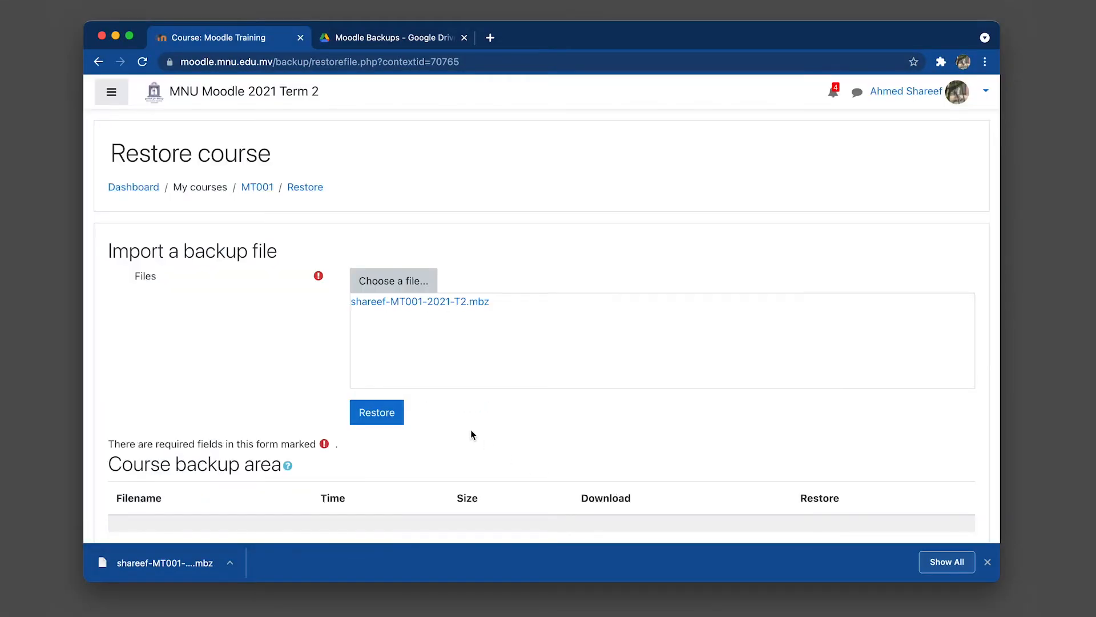
# Start restoring the imported backup file and confirm its listed contents to reach the destination stage
pyautogui.click(376, 411)
pyautogui.scroll(-5, 272, 359)
pyautogui.scroll(-10, 273, 365)
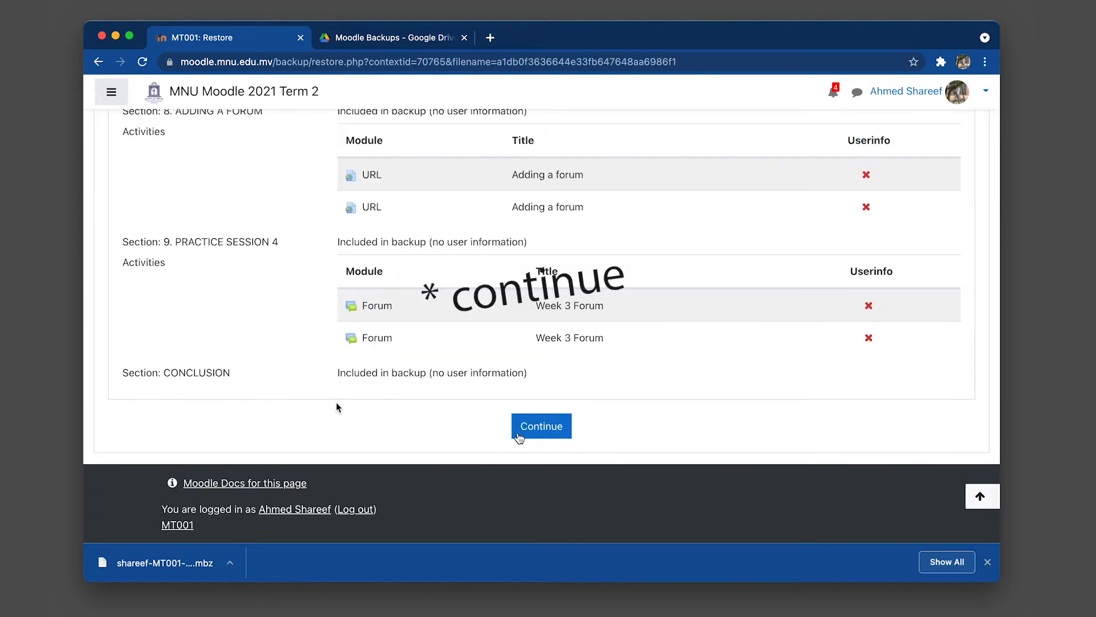
pyautogui.click(512, 428)
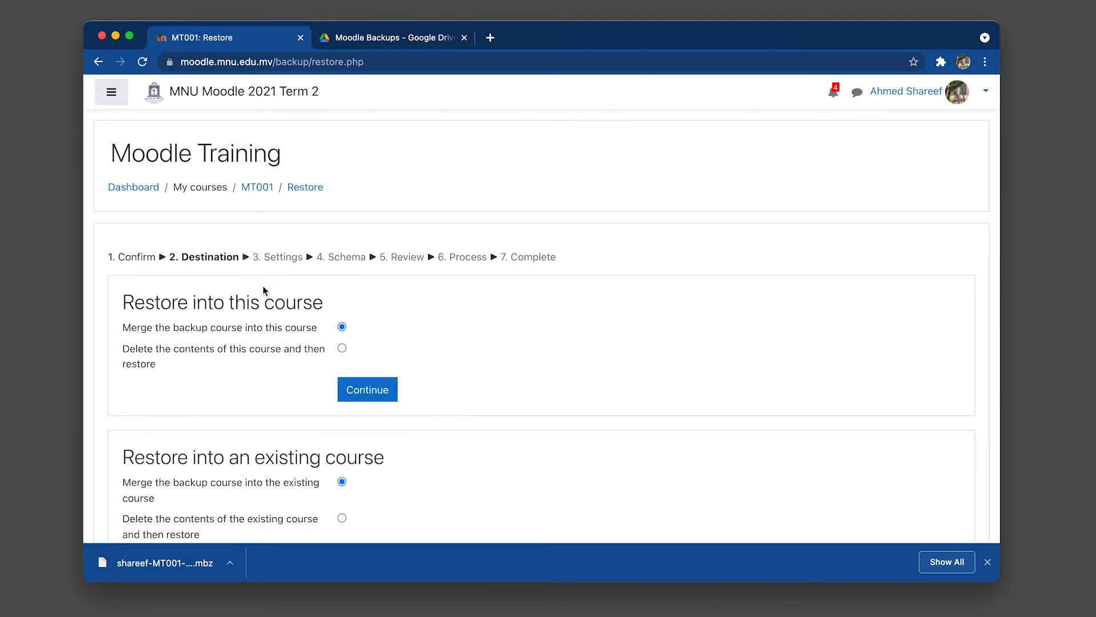
# Choose to restore into this course by deleting its contents first, and continue to the restore settings
pyautogui.scroll(-1, 255, 286)
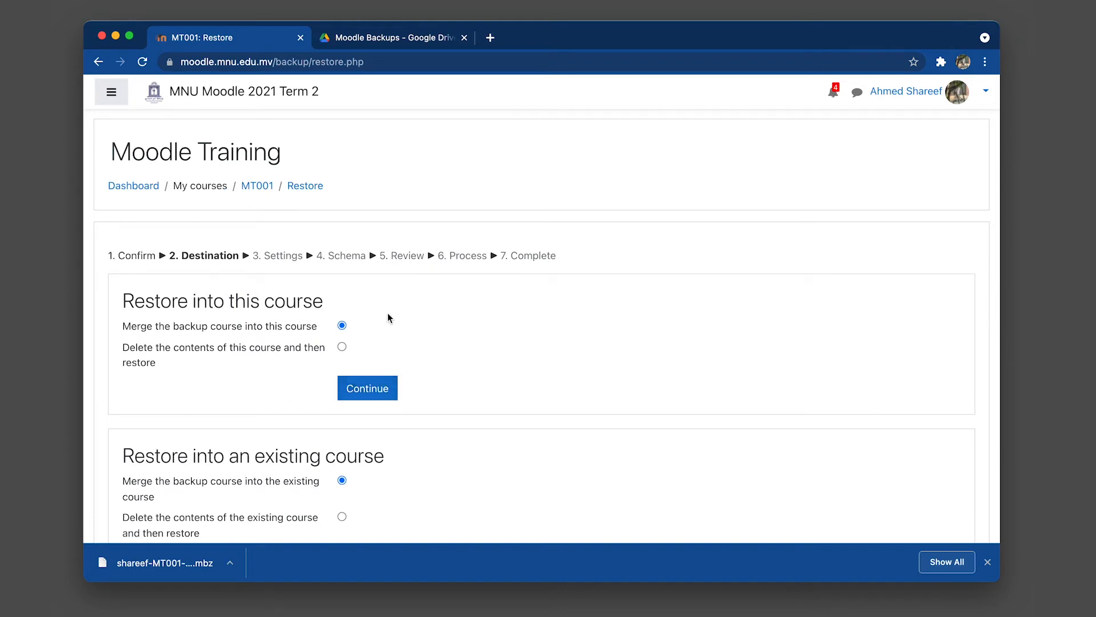
pyautogui.scroll(-5, 304, 369)
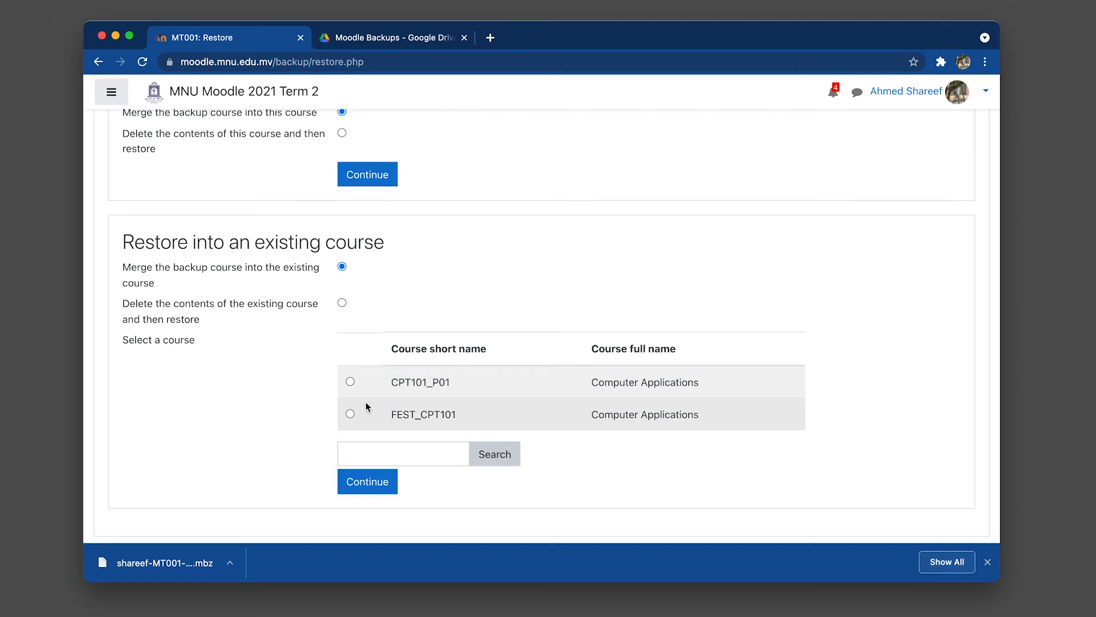
pyautogui.scroll(5, 368, 405)
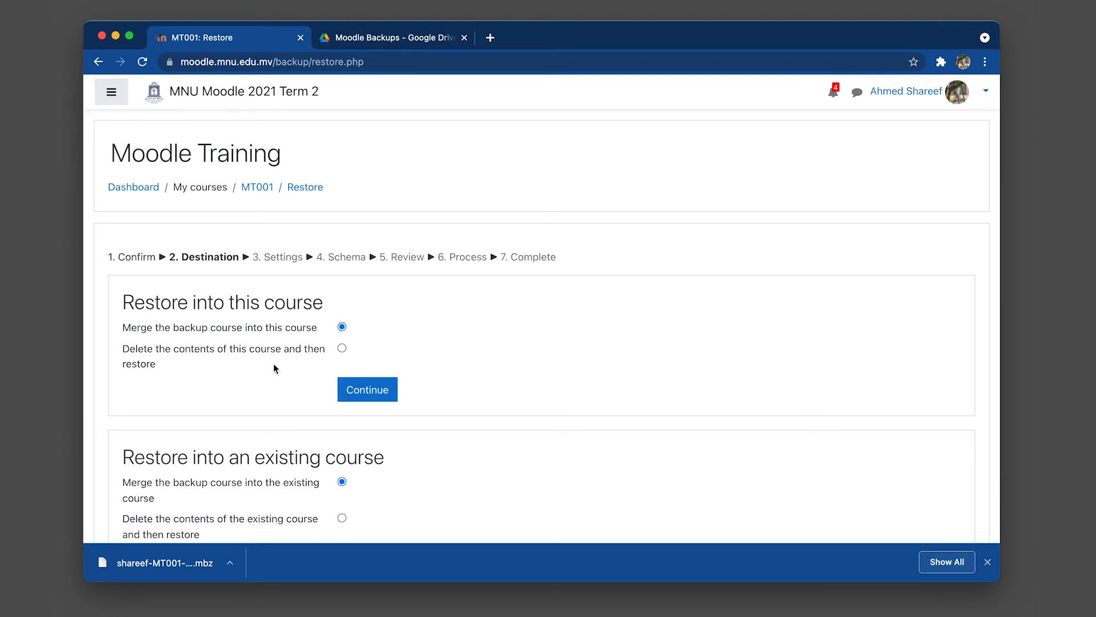
pyautogui.click(342, 349)
pyautogui.click(384, 388)
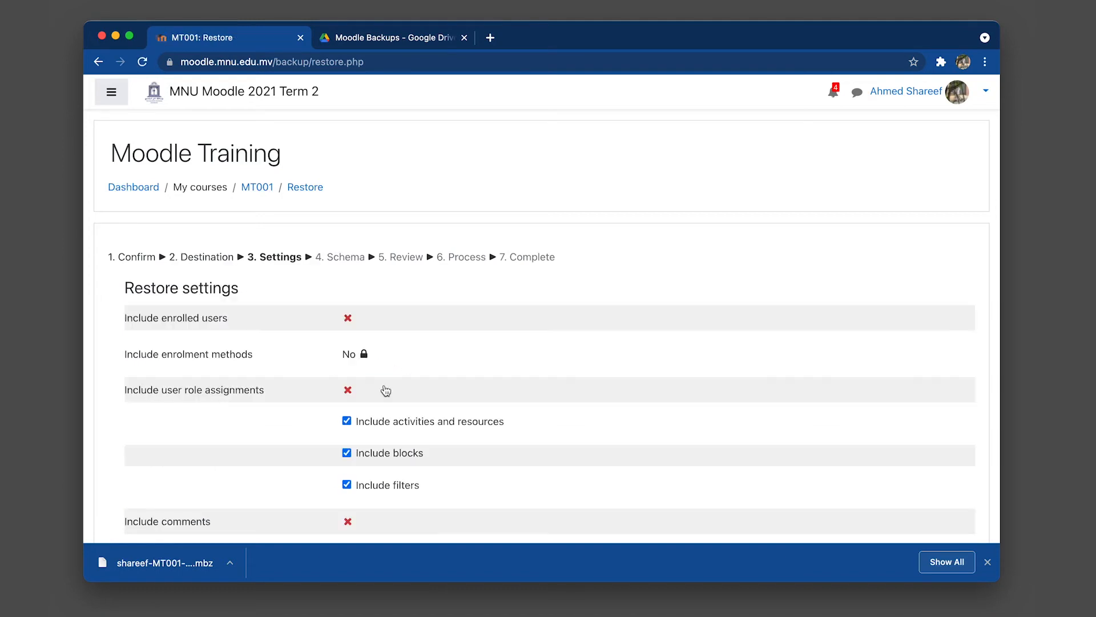
# Accept the default restore settings and schema, perform the restore, and continue to the restored course
pyautogui.scroll(-10, 596, 381)
pyautogui.scroll(-2, 596, 381)
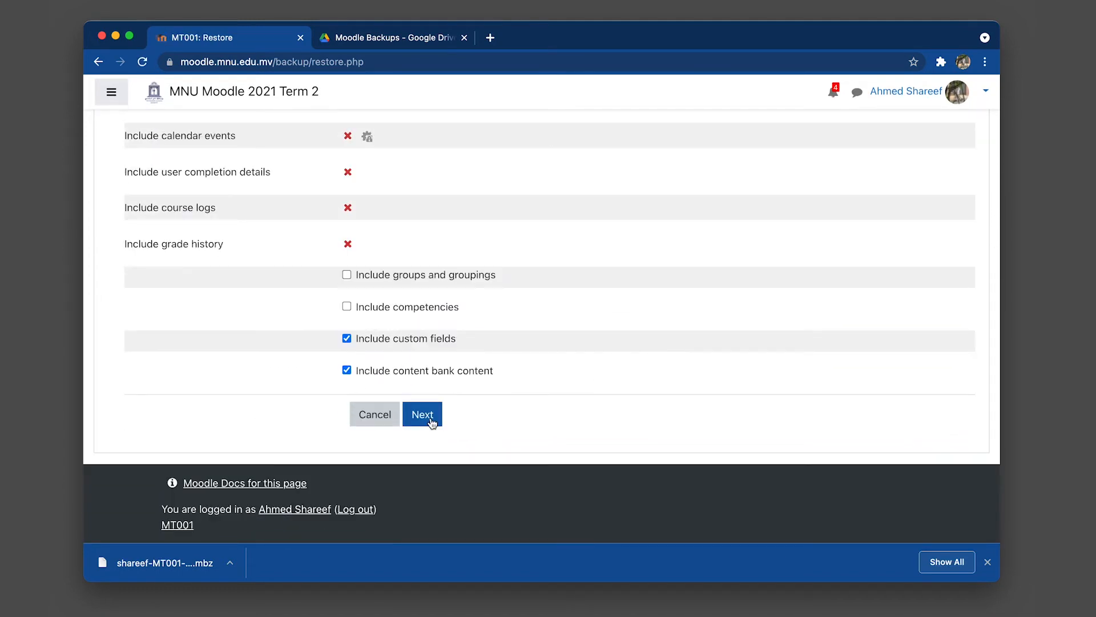
pyautogui.click(431, 421)
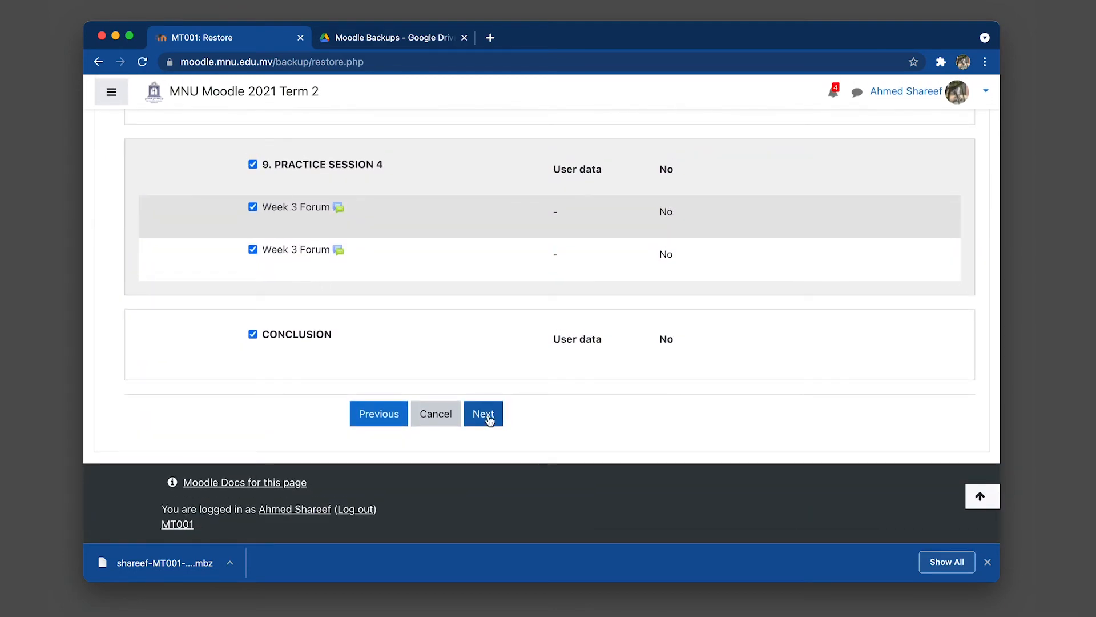
pyautogui.click(485, 414)
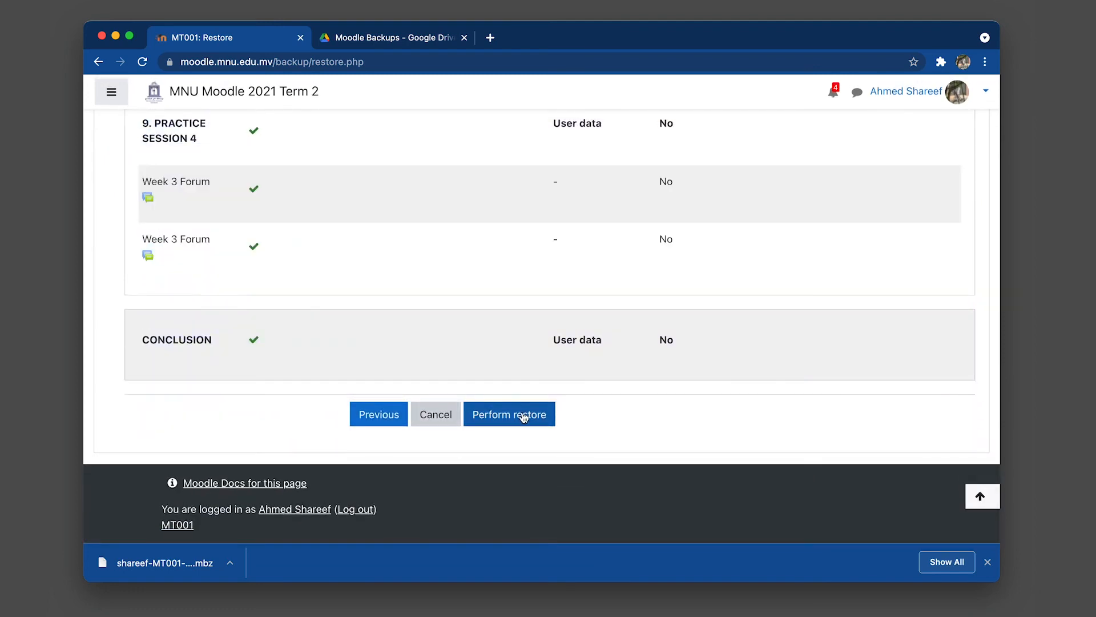
pyautogui.click(523, 418)
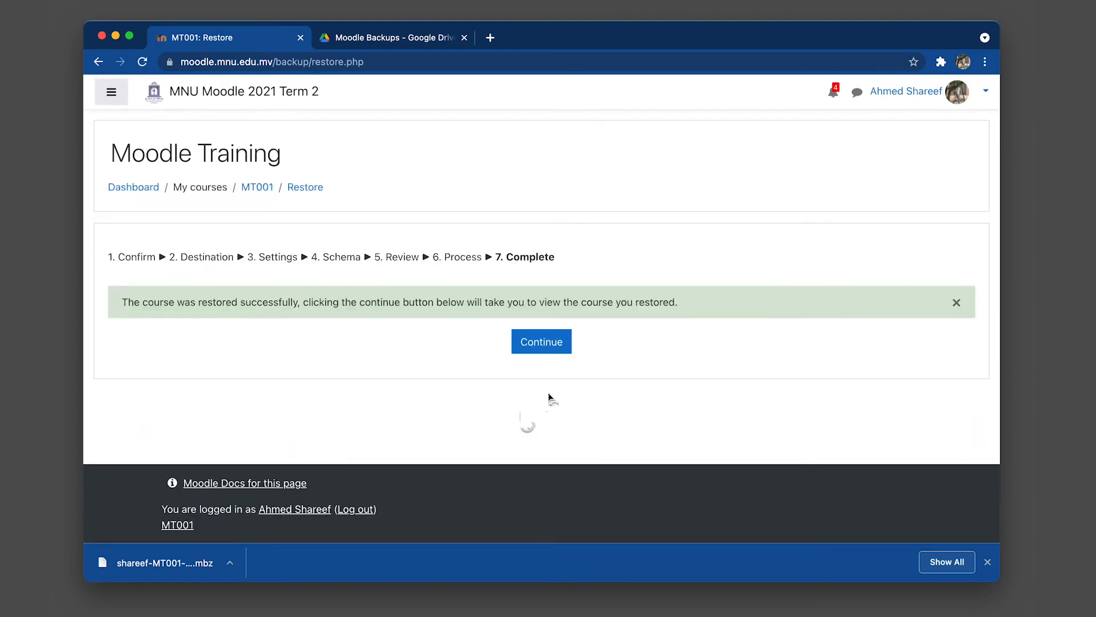
pyautogui.click(547, 344)
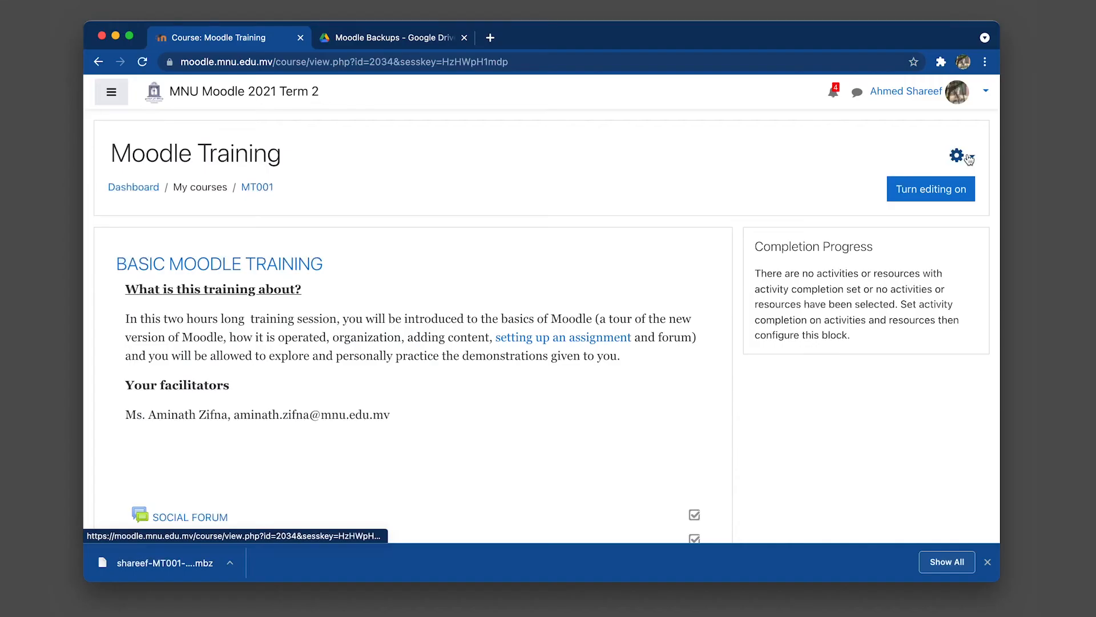
# Open the Reset course page and mark events, notes, comments, completion data, blog associations and competency ratings for deletion
pyautogui.click(968, 158)
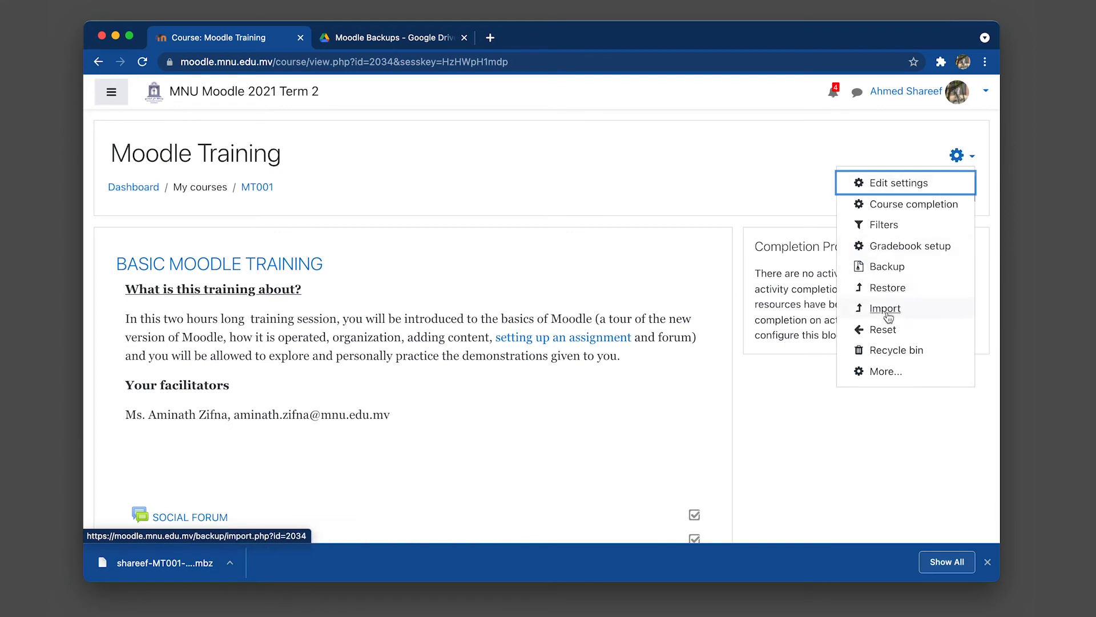
pyautogui.click(934, 330)
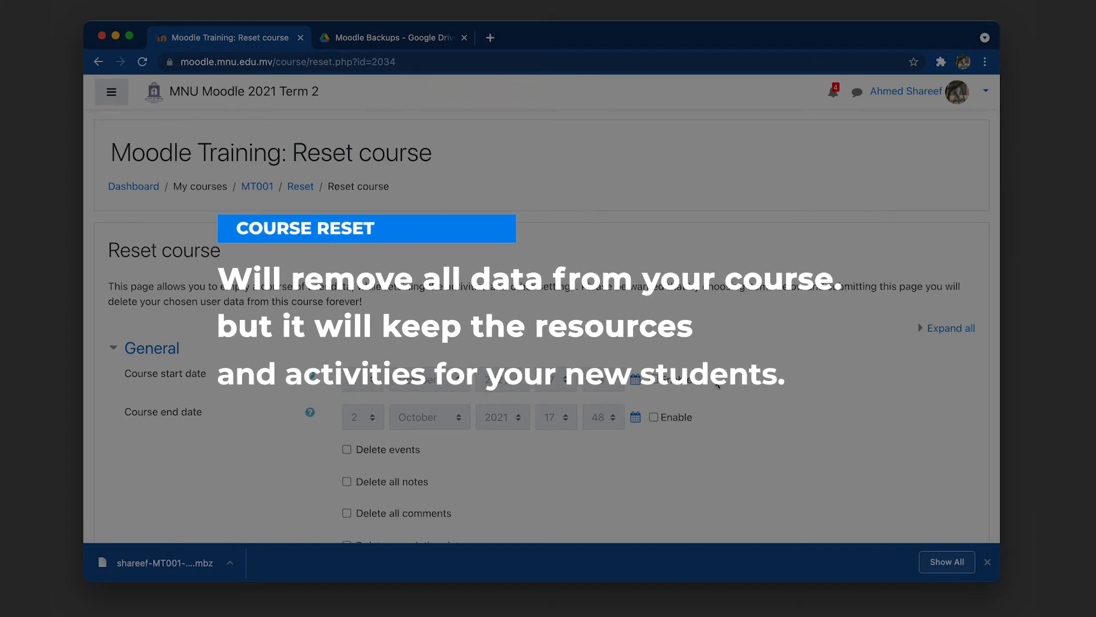
pyautogui.scroll(-4, 680, 245)
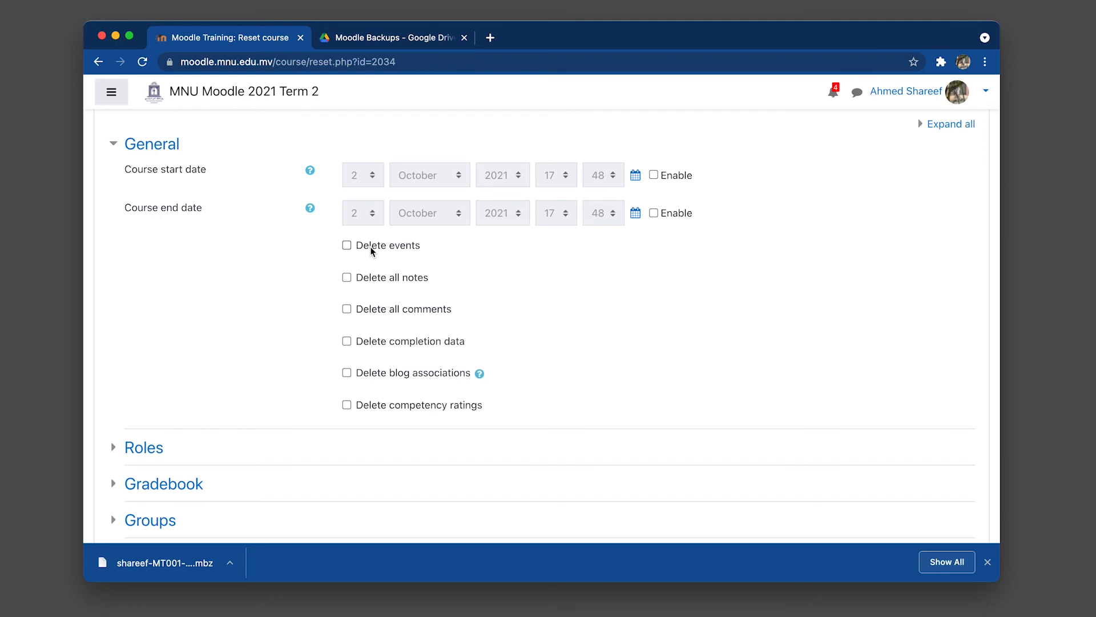
pyautogui.click(372, 246)
pyautogui.click(398, 278)
pyautogui.click(414, 309)
pyautogui.click(416, 341)
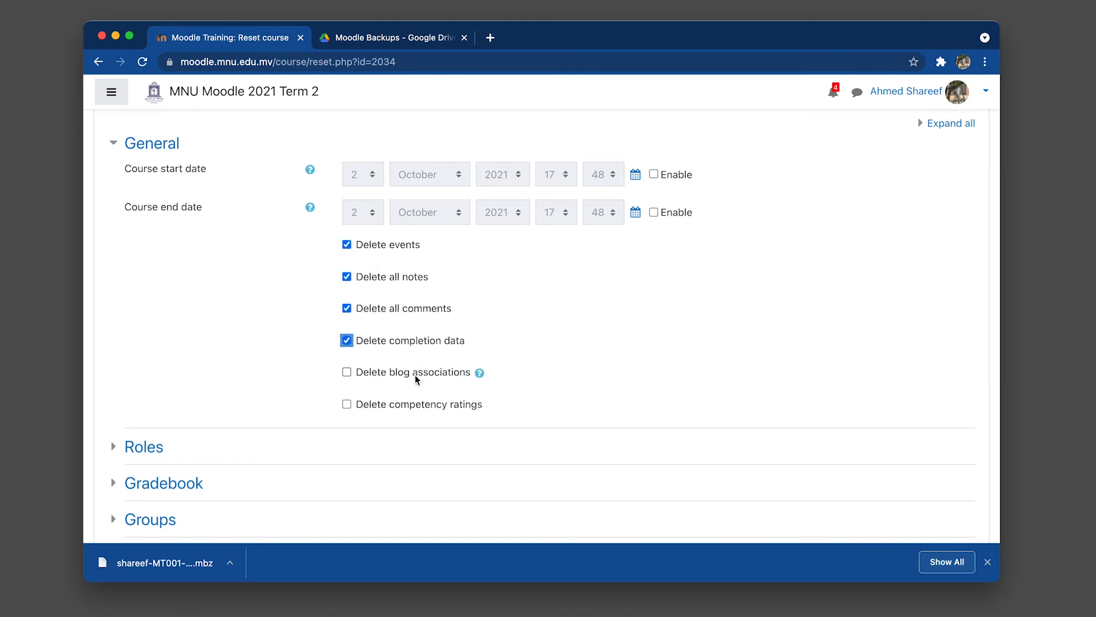
pyautogui.click(417, 375)
pyautogui.scroll(-1, 417, 388)
pyautogui.click(416, 402)
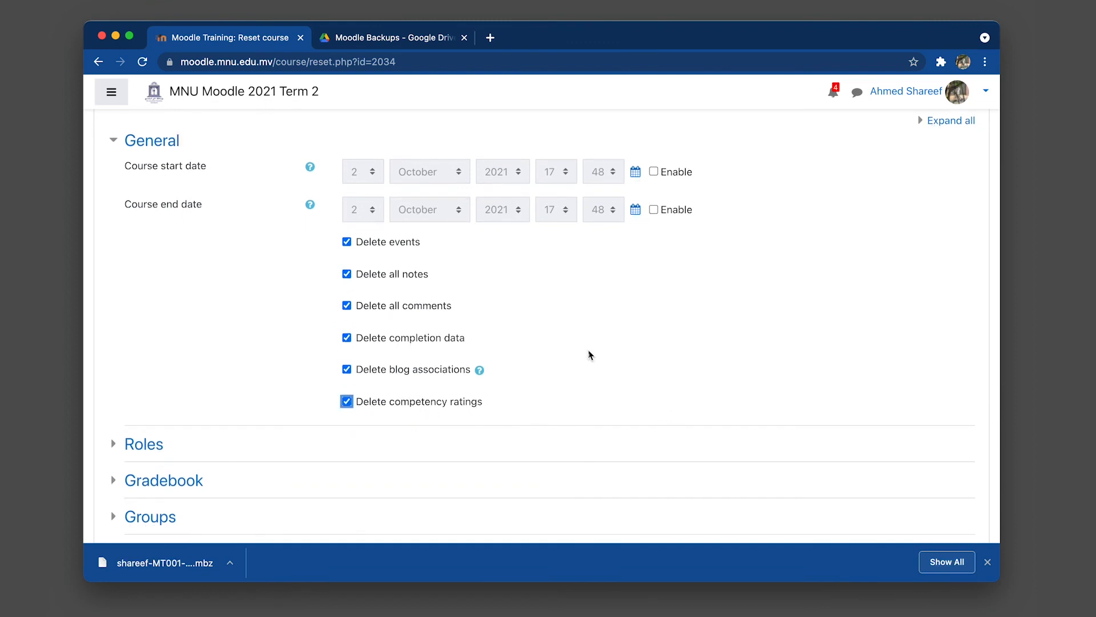
# Mark all groups, assignment submissions and overrides, book tags and forum posts for removal in the reset options
pyautogui.scroll(-5, 590, 355)
pyautogui.click(150, 222)
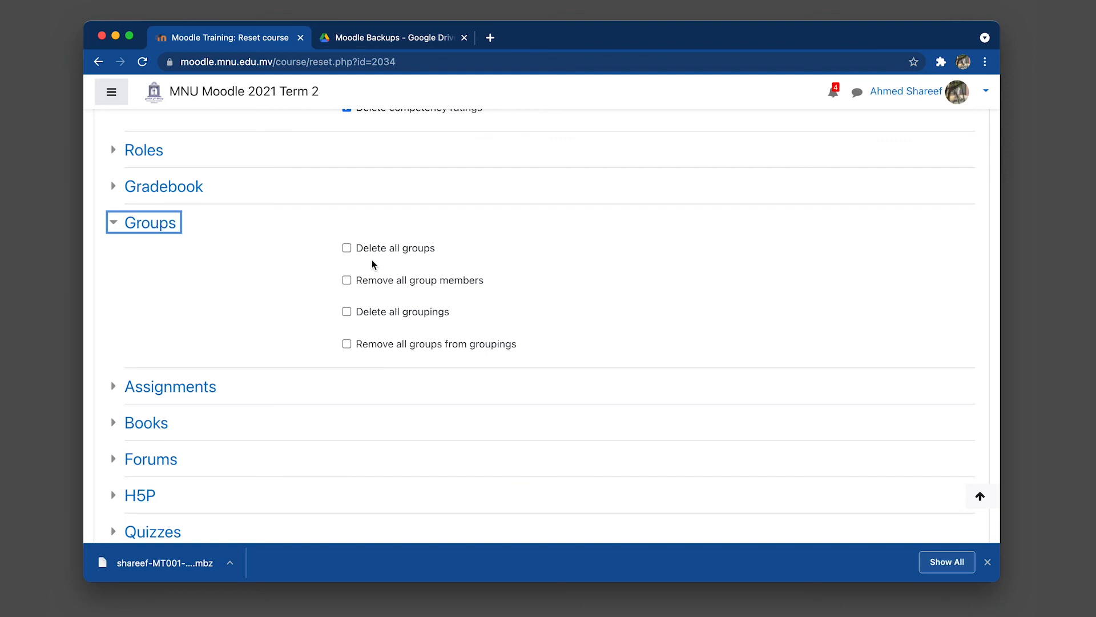
pyautogui.click(347, 248)
pyautogui.click(174, 390)
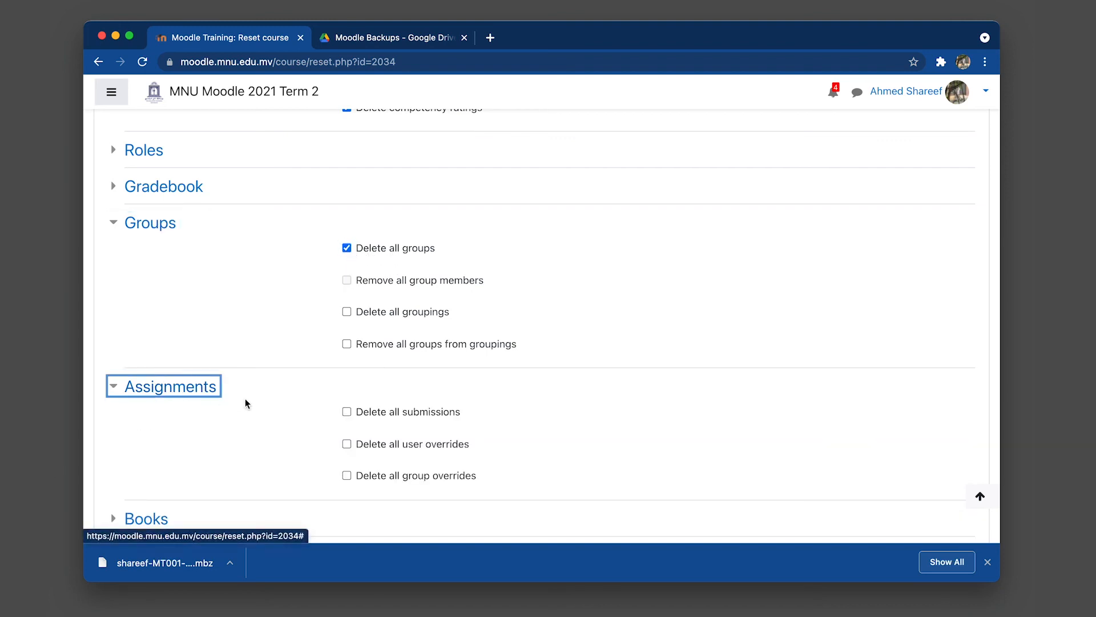
pyautogui.scroll(-5, 244, 398)
pyautogui.click(347, 173)
pyautogui.click(347, 205)
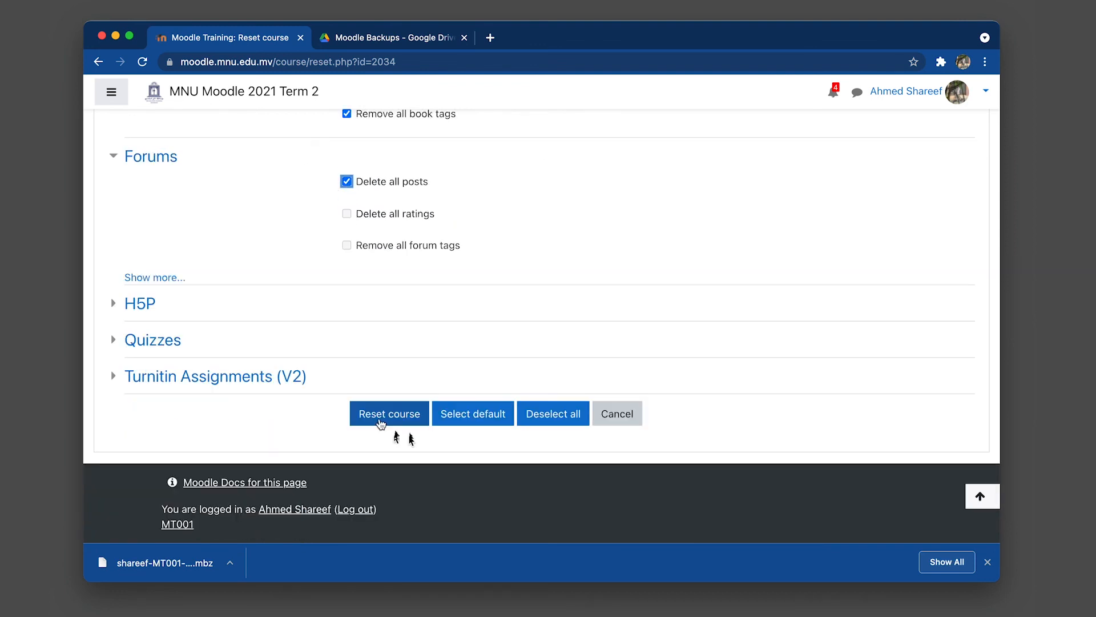
# Run the course reset, continue back to the course page, and check the course sections and activities
pyautogui.click(380, 419)
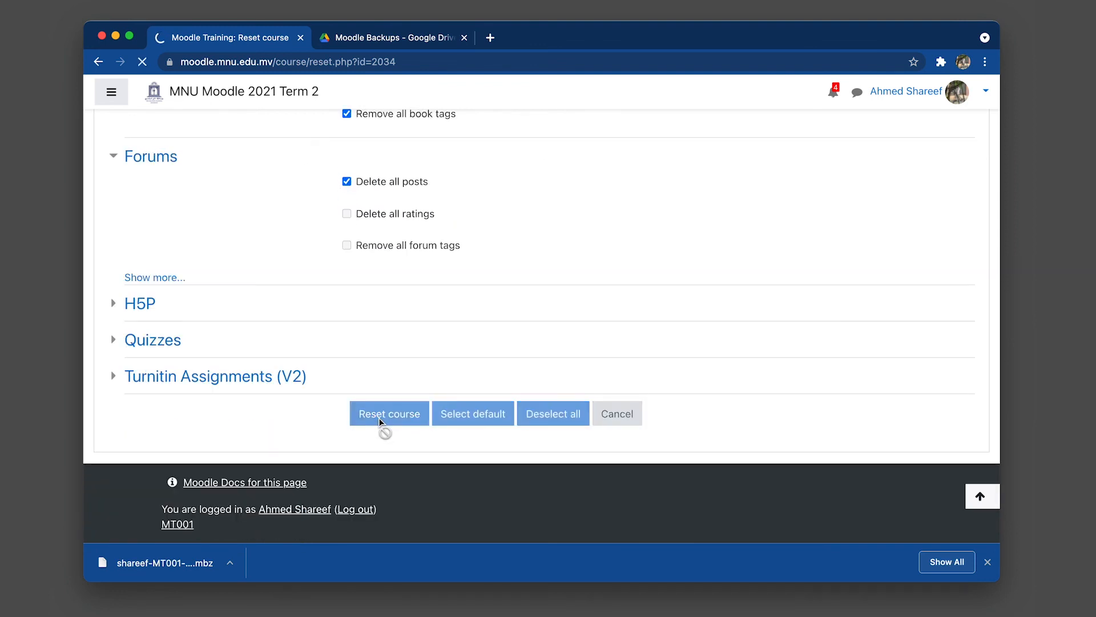
pyautogui.scroll(-10, 379, 421)
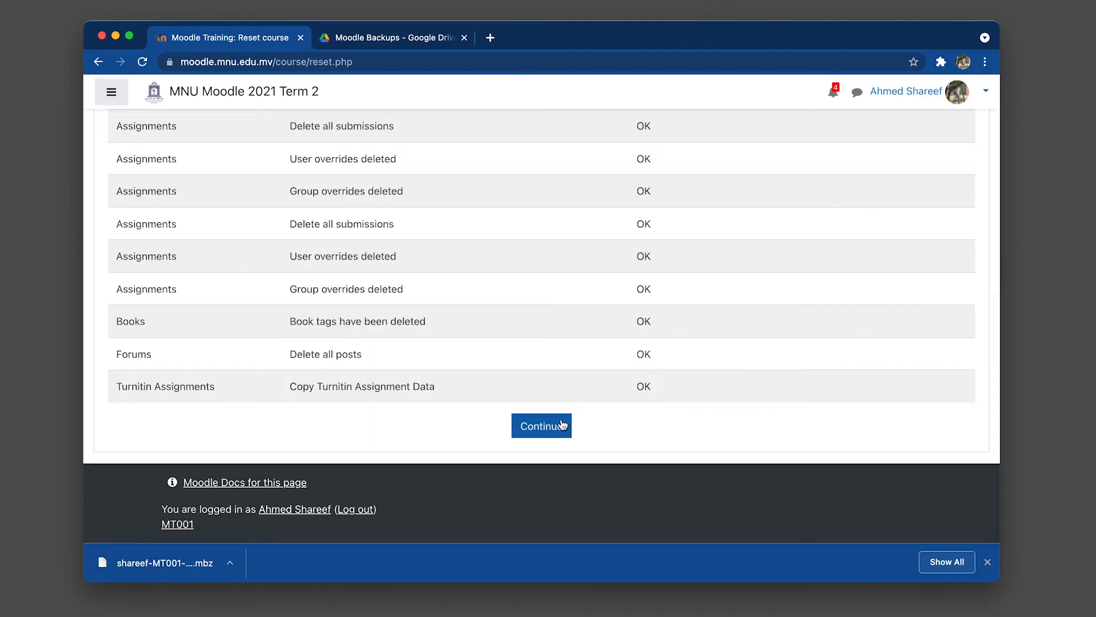
pyautogui.click(563, 424)
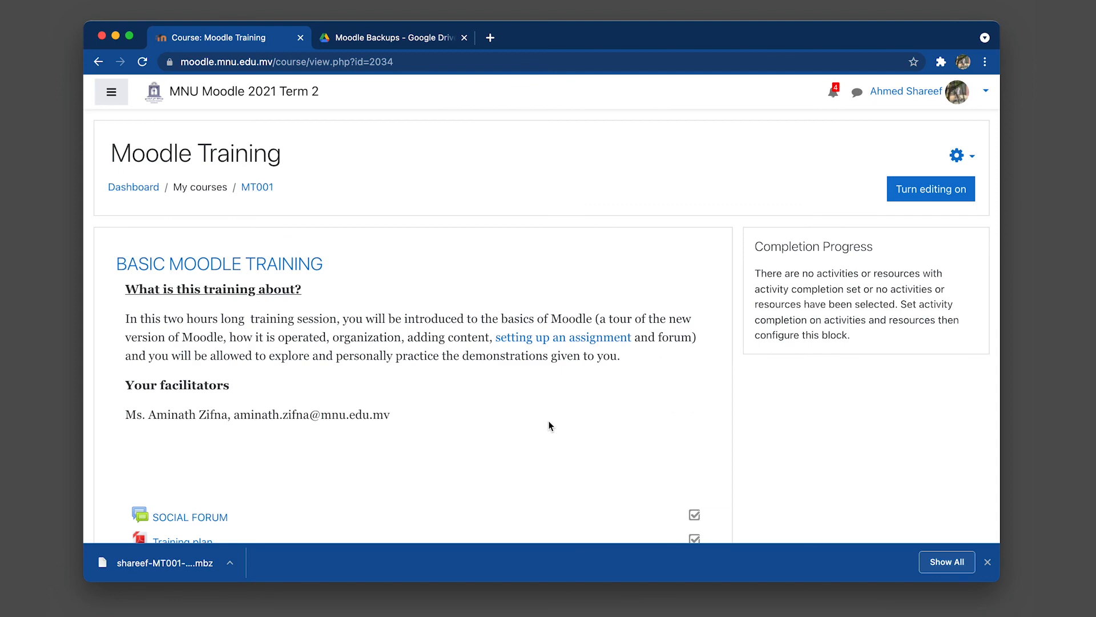
pyautogui.scroll(-10, 501, 413)
pyautogui.scroll(-5, 501, 413)
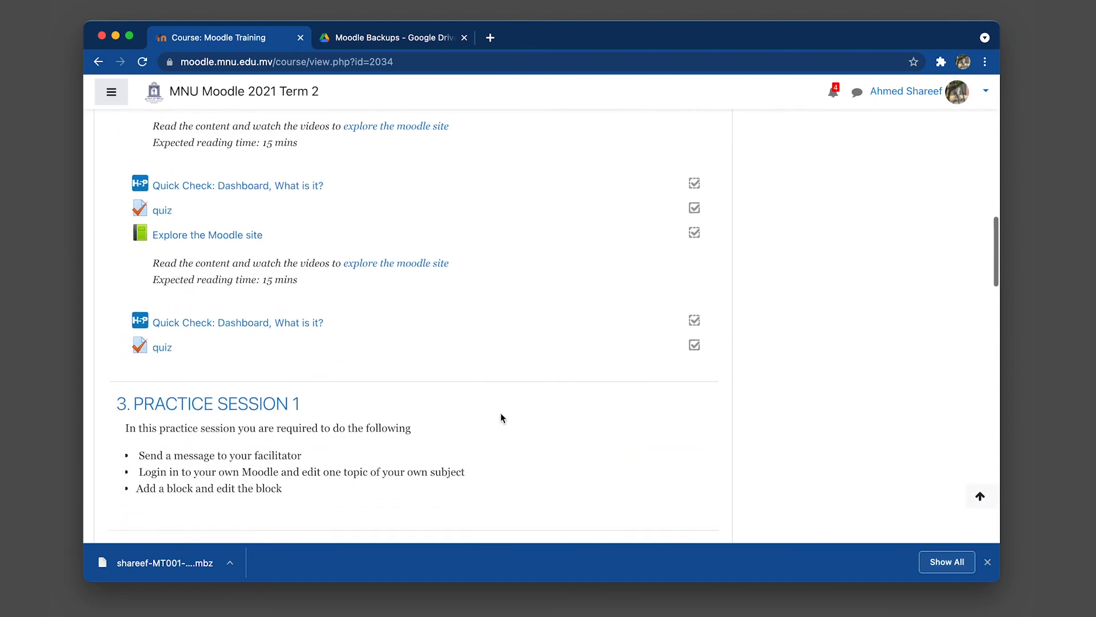
pyautogui.scroll(-5, 500, 412)
pyautogui.scroll(-10, 501, 416)
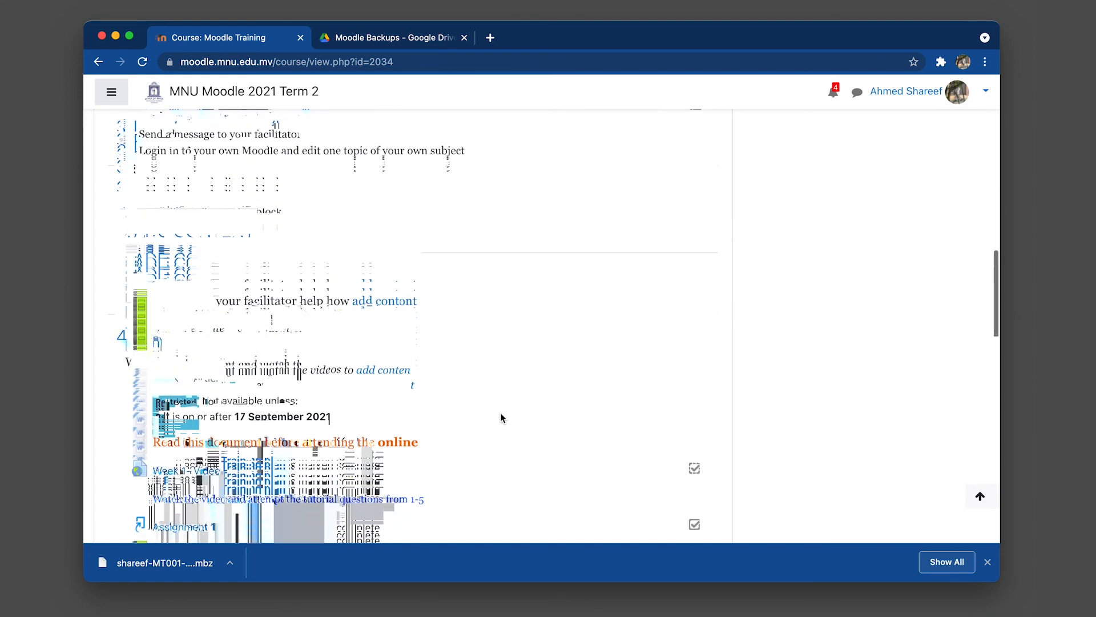
pyautogui.scroll(20, 501, 418)
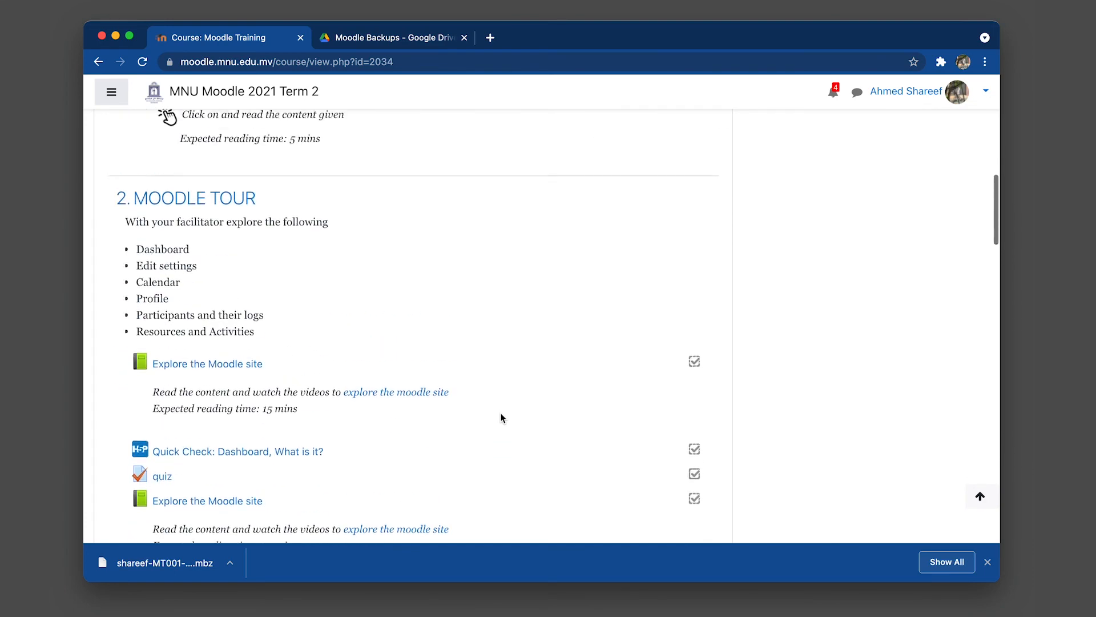